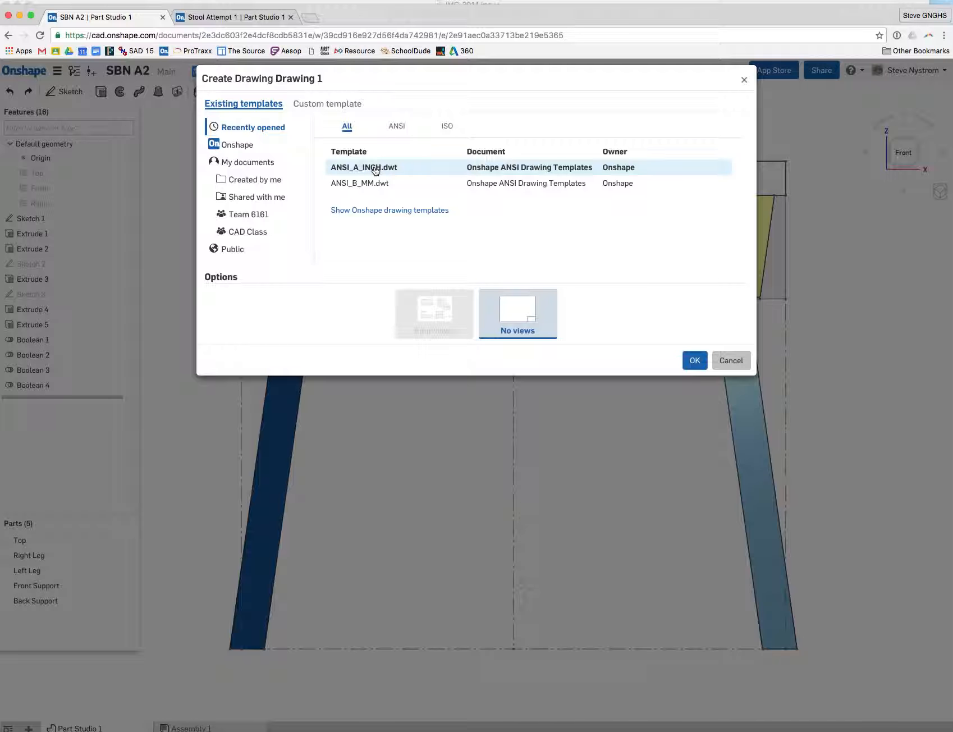
- Create a drawing from the ANSI_A_INCH.dwt template with no initial views
{"action": "left_click", "coordinate": [375, 169]}
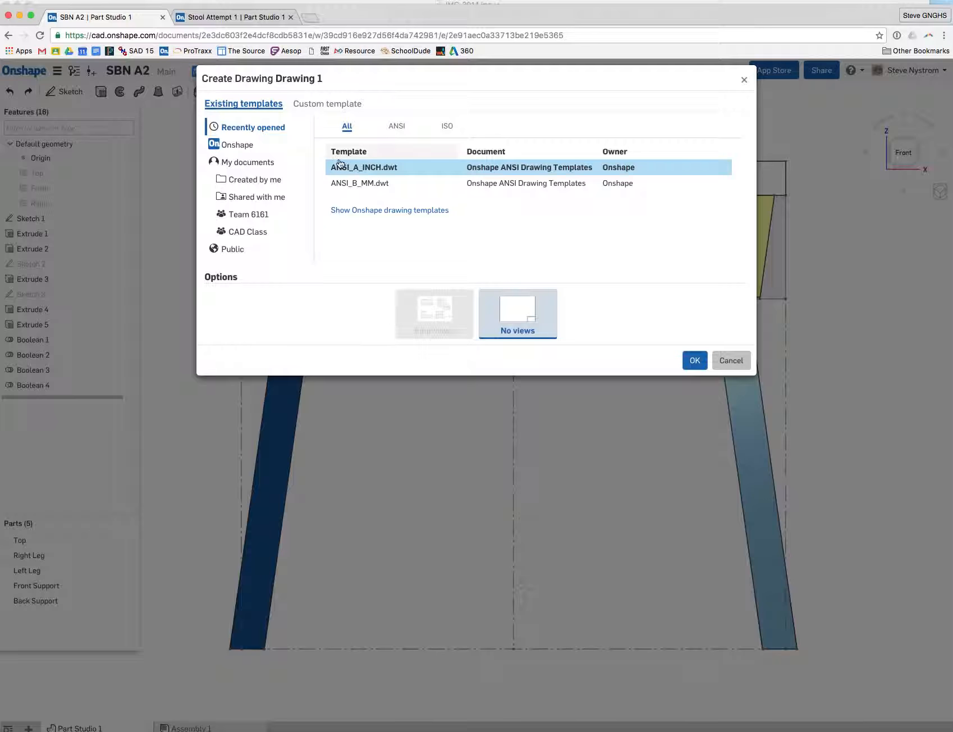
{"action": "left_click", "coordinate": [400, 129]}
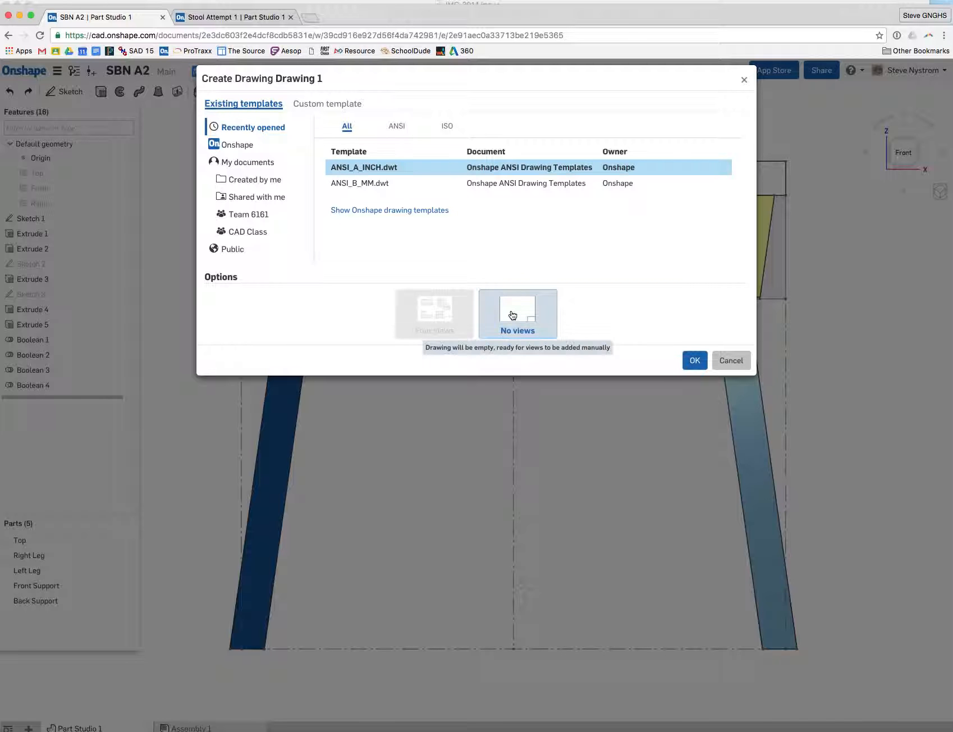
{"action": "left_click", "coordinate": [533, 315]}
{"action": "left_click", "coordinate": [693, 361]}
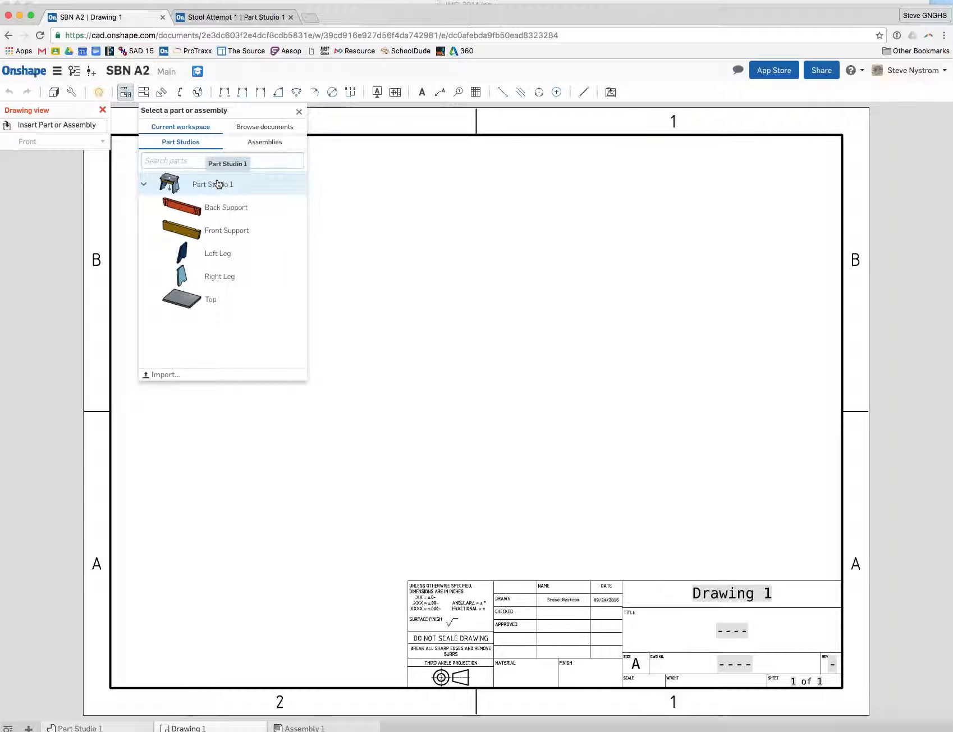
- Insert a front view of Part Studio 1 in the right half of the sheet, above the title block
{"action": "left_click", "coordinate": [218, 184]}
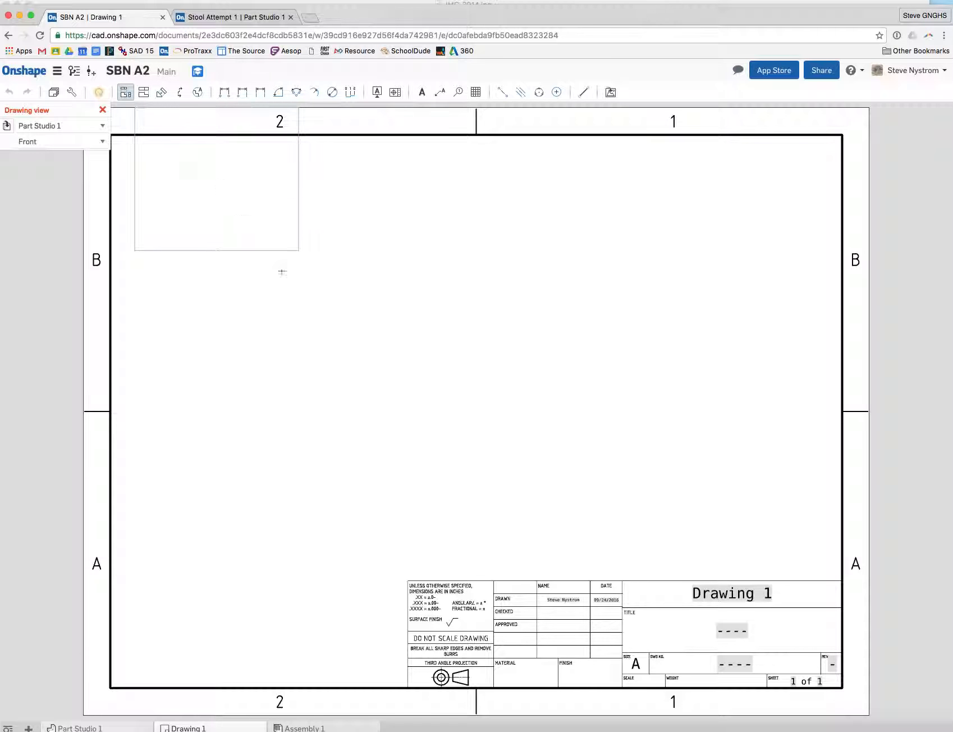
{"action": "left_click", "coordinate": [636, 335]}
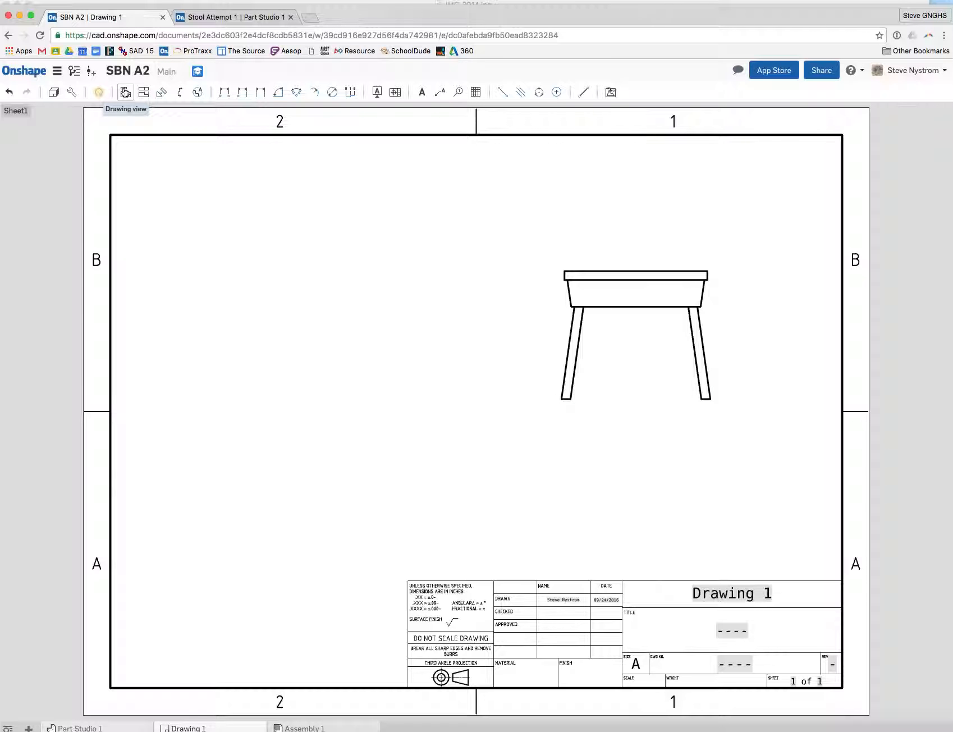
{"action": "left_click", "coordinate": [126, 92]}
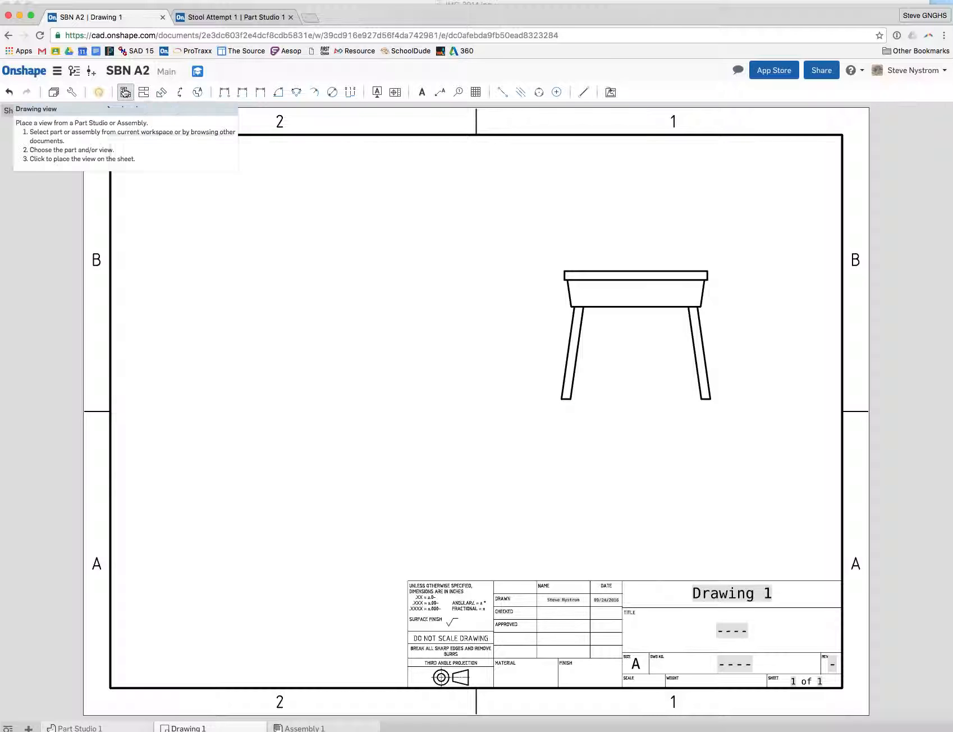
{"action": "left_click", "coordinate": [648, 340]}
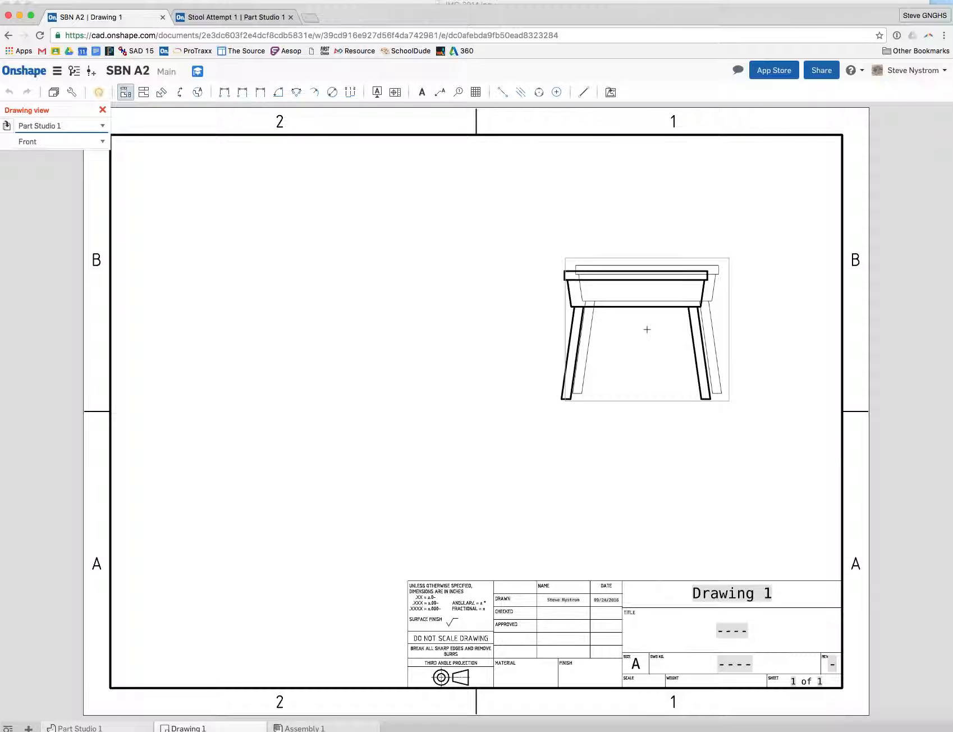
{"action": "key", "text": "Escape"}
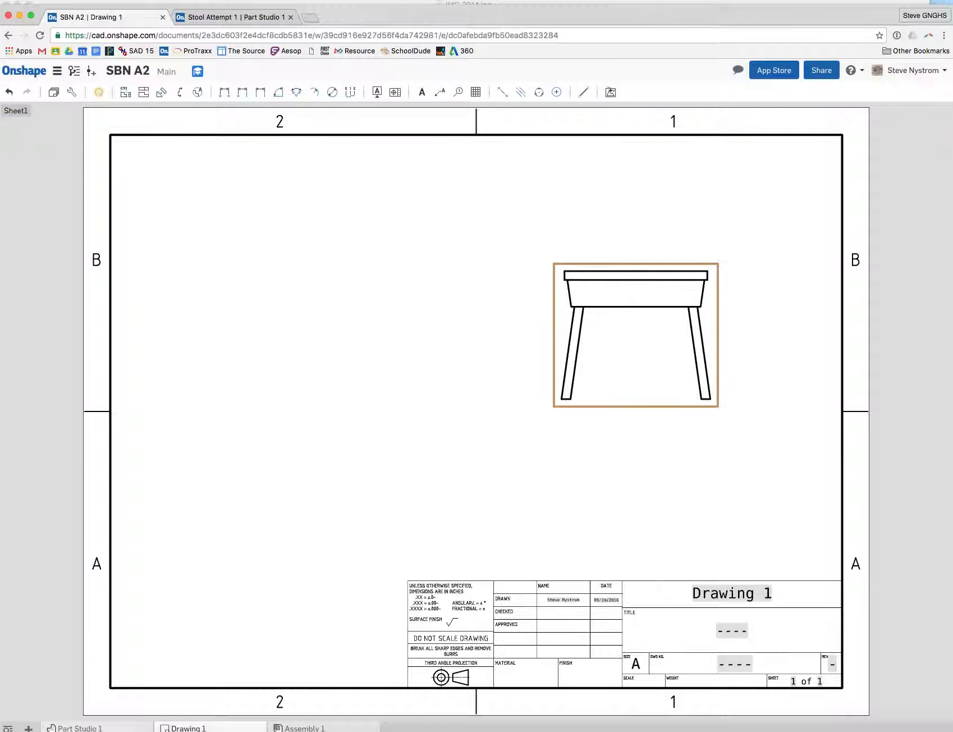
- Project a side view from the front view and place it to the right of the front view
{"action": "left_click", "coordinate": [633, 321]}
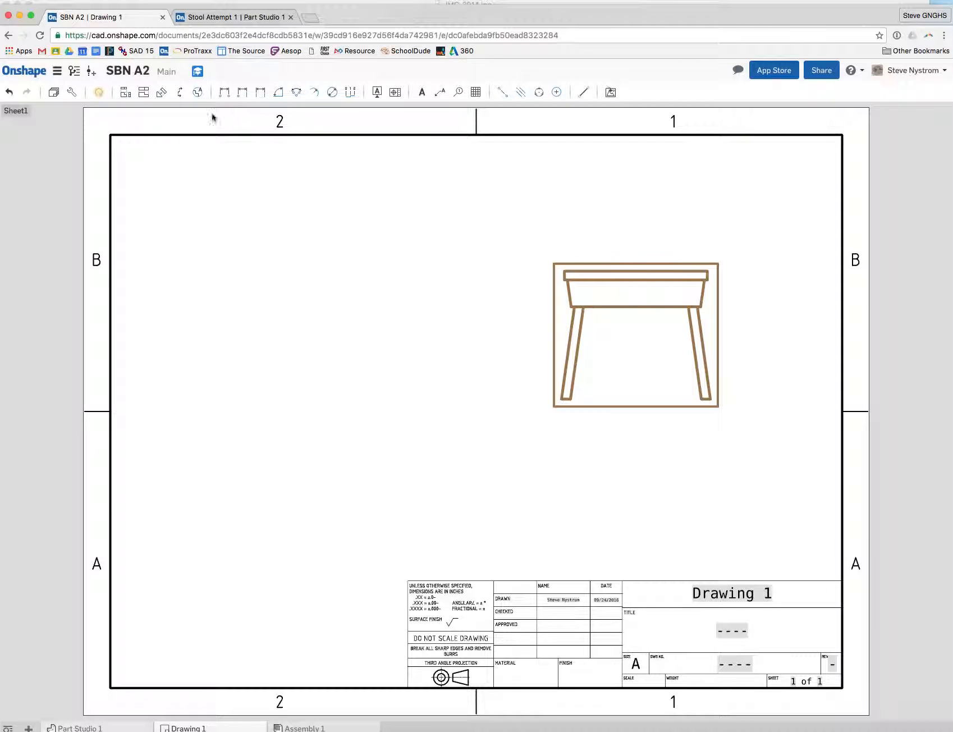
{"action": "left_click", "coordinate": [143, 96]}
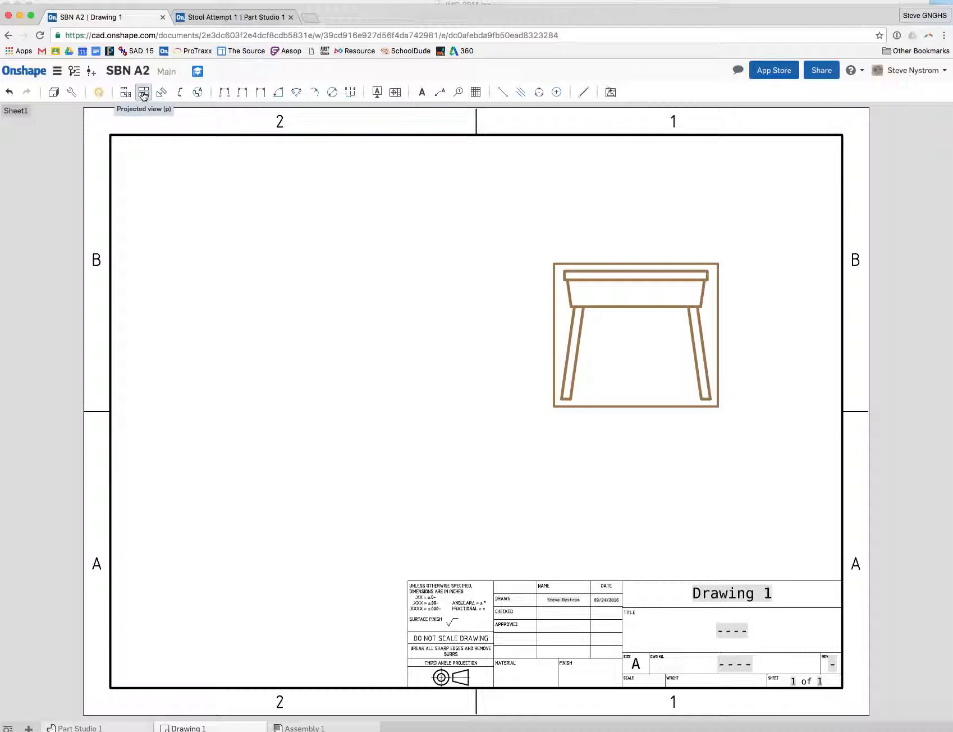
{"action": "left_click", "coordinate": [652, 362]}
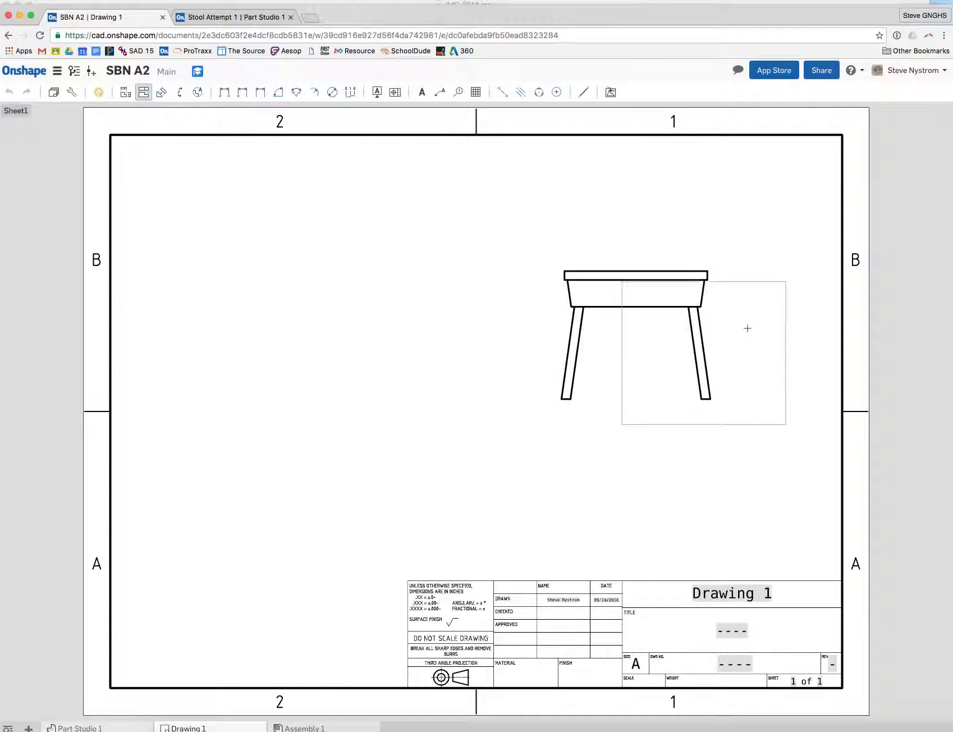
{"action": "left_click", "coordinate": [779, 320]}
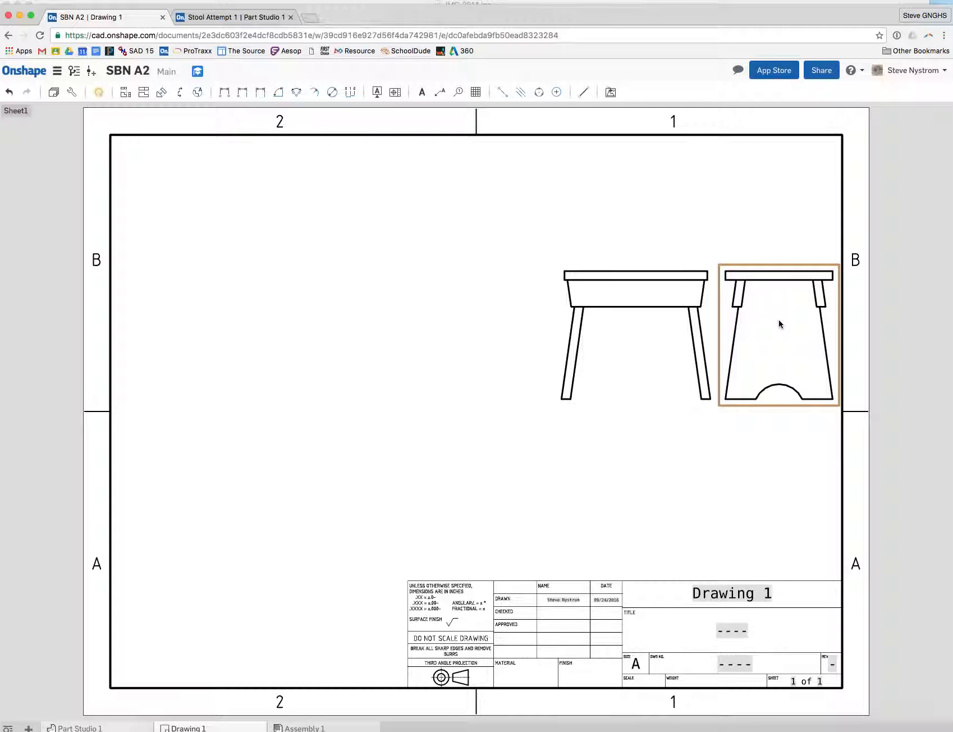
- Project a top view from the front view and place it directly above the front view
{"action": "left_click", "coordinate": [645, 275]}
{"action": "left_click", "coordinate": [143, 94]}
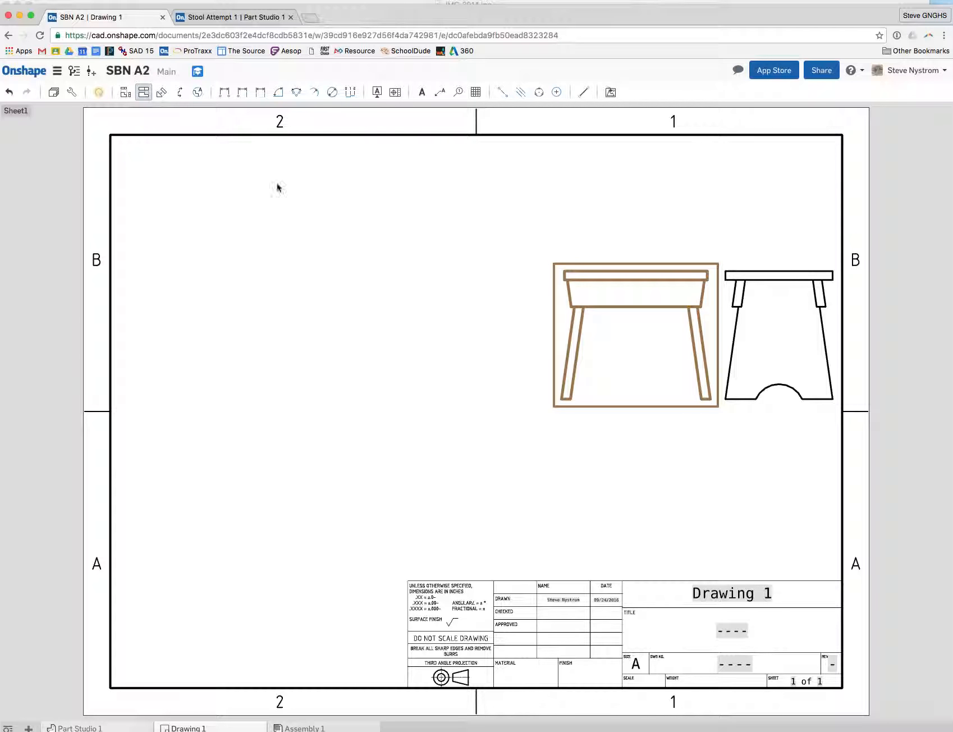
{"action": "left_click", "coordinate": [626, 196]}
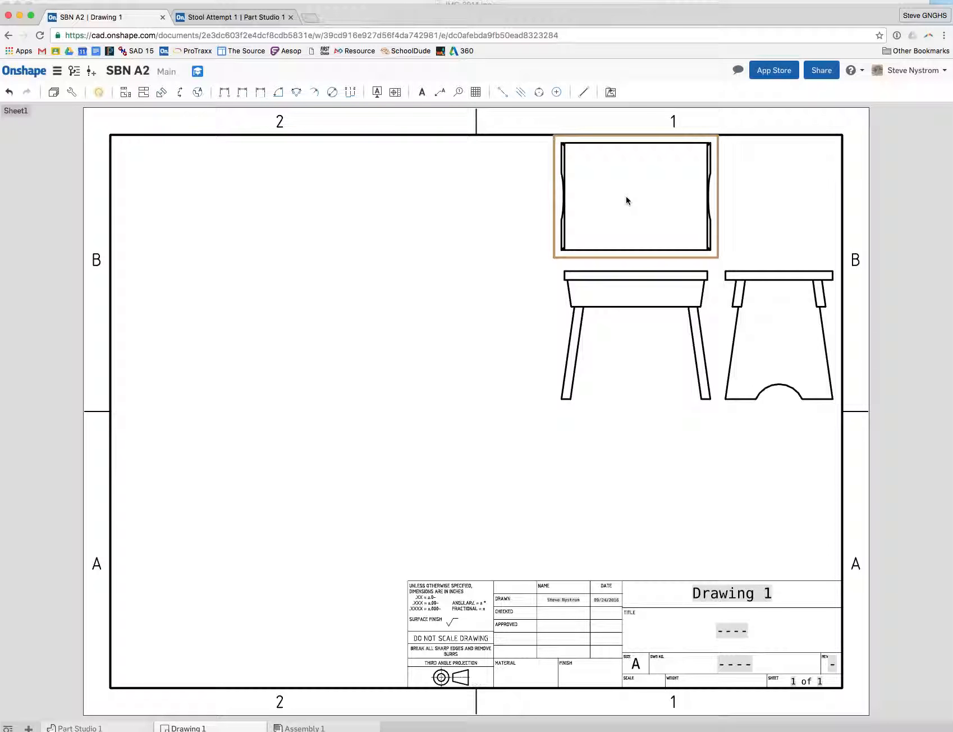
- Project two more views from the front view: a side view to its left and a bottom view below it
{"action": "left_click", "coordinate": [624, 342]}
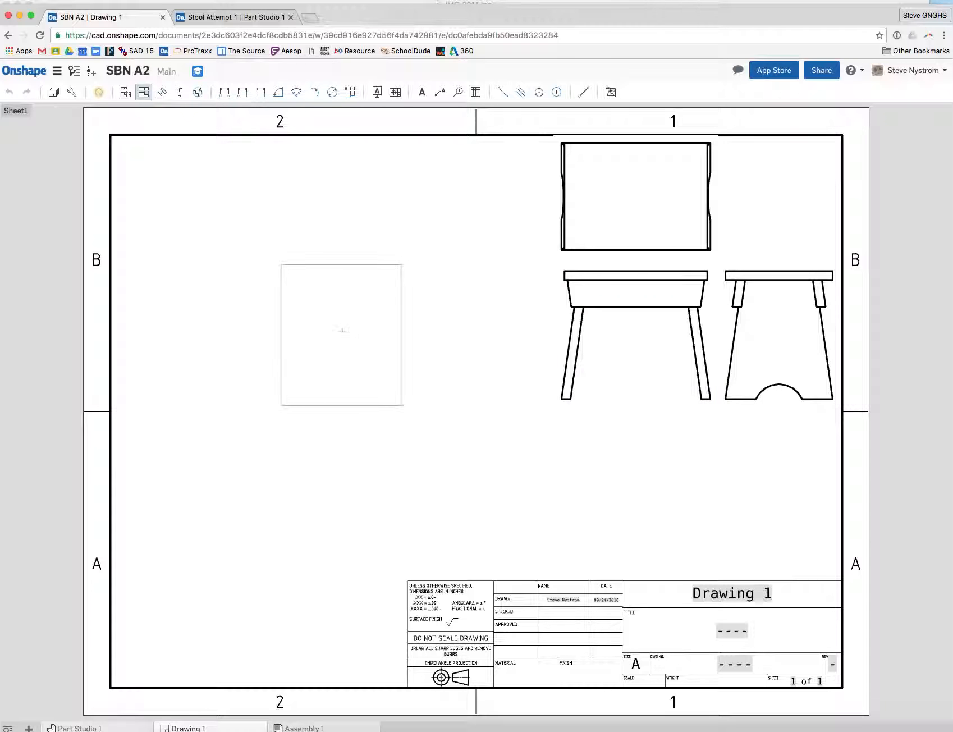
{"action": "left_click", "coordinate": [383, 336]}
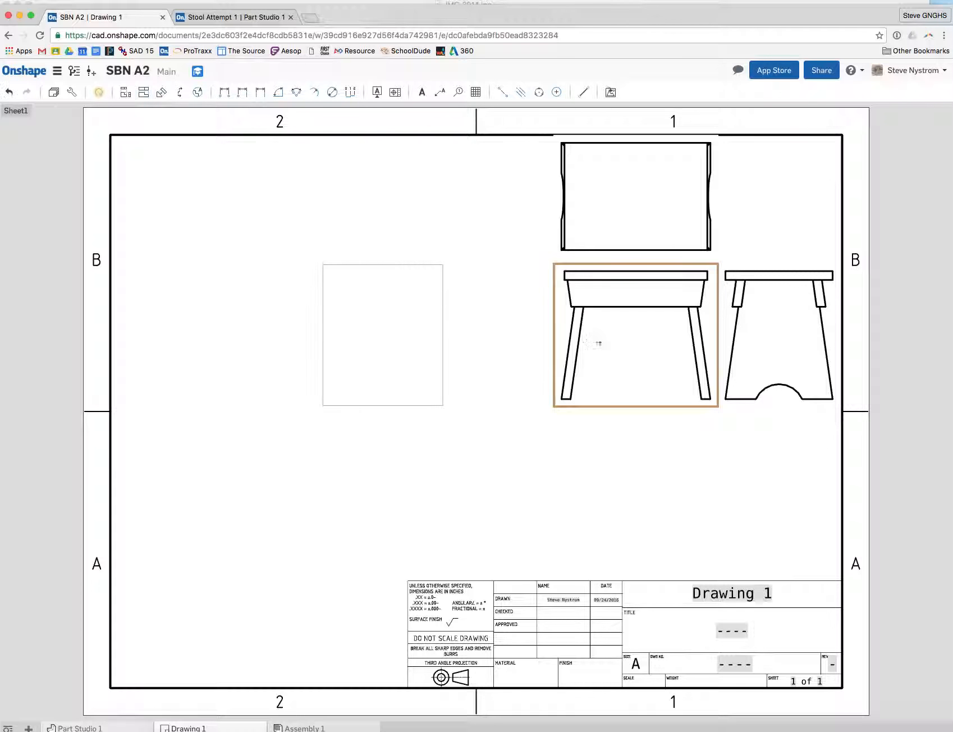
{"action": "left_click", "coordinate": [640, 343]}
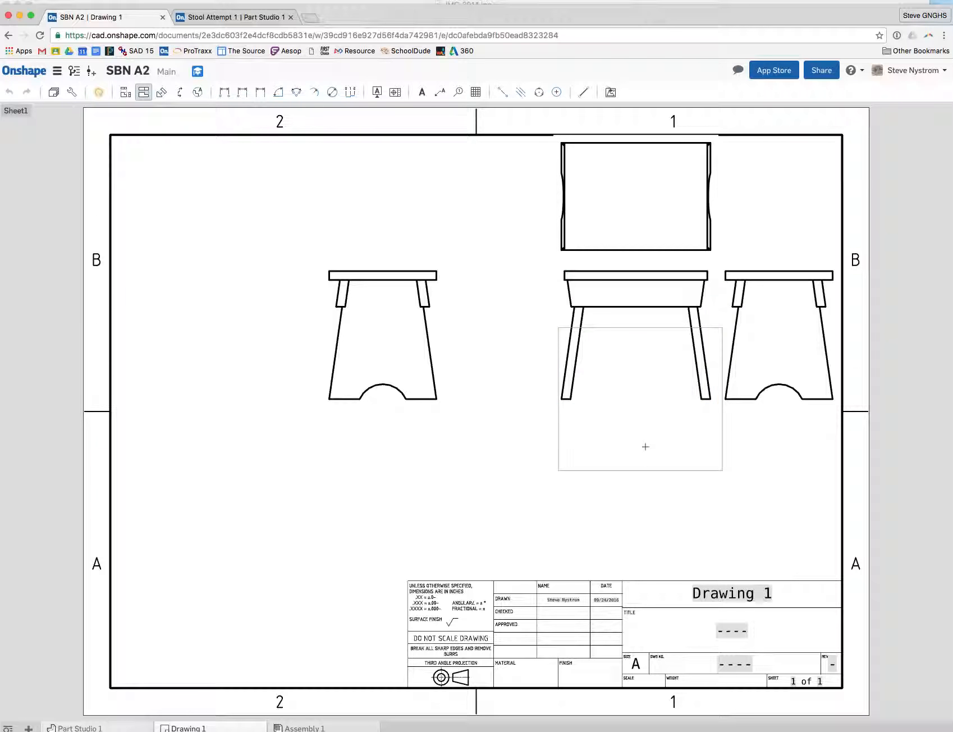
{"action": "left_click", "coordinate": [643, 506]}
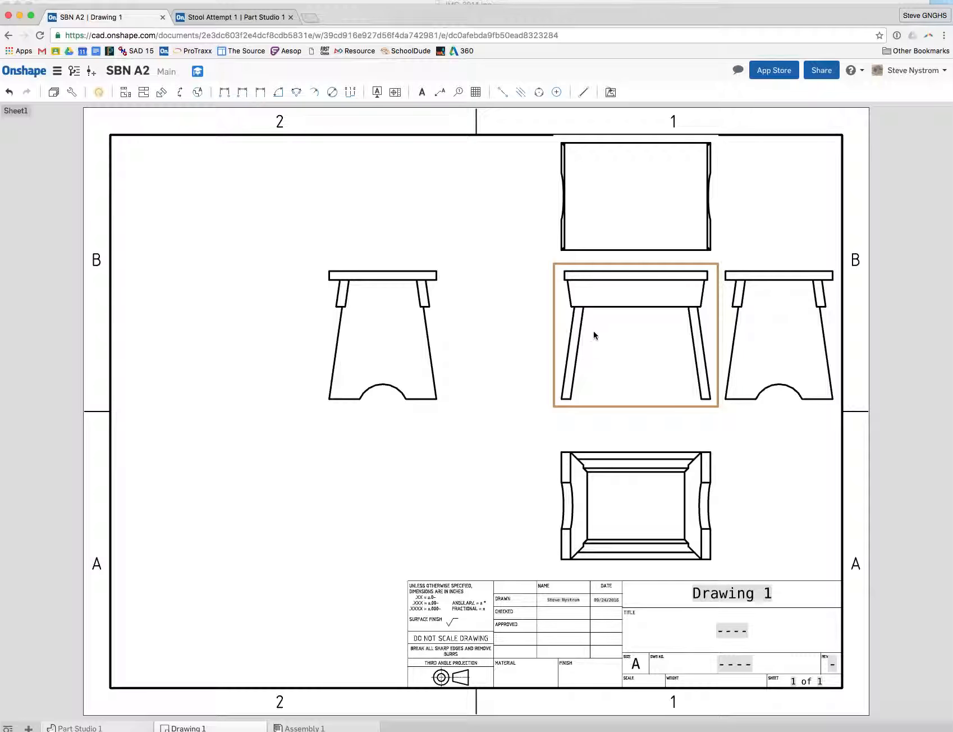
- Move the front view toward the middle of the sheet and shift the left side view farther left
{"action": "left_click_drag", "start_coordinate": [586, 334], "coordinate": [473, 334]}
{"action": "left_click_drag", "start_coordinate": [339, 339], "coordinate": [315, 337]}
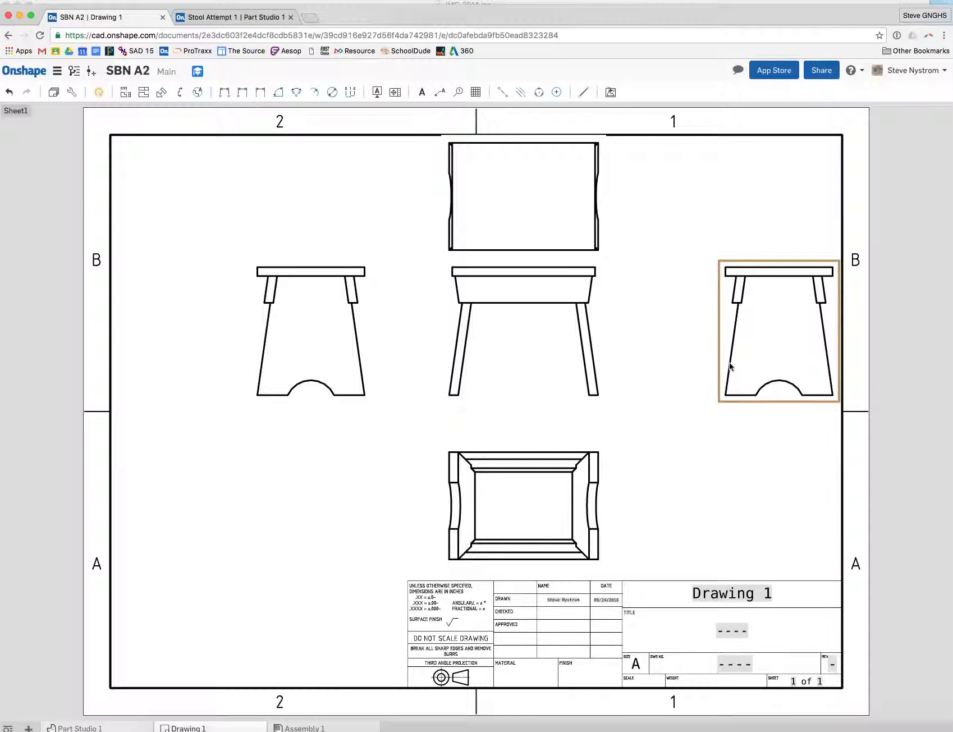
- Delete the left side, top and bottom projected views, keeping only the front and right side views
{"action": "left_click", "coordinate": [351, 352]}
{"action": "key", "text": "Delete"}
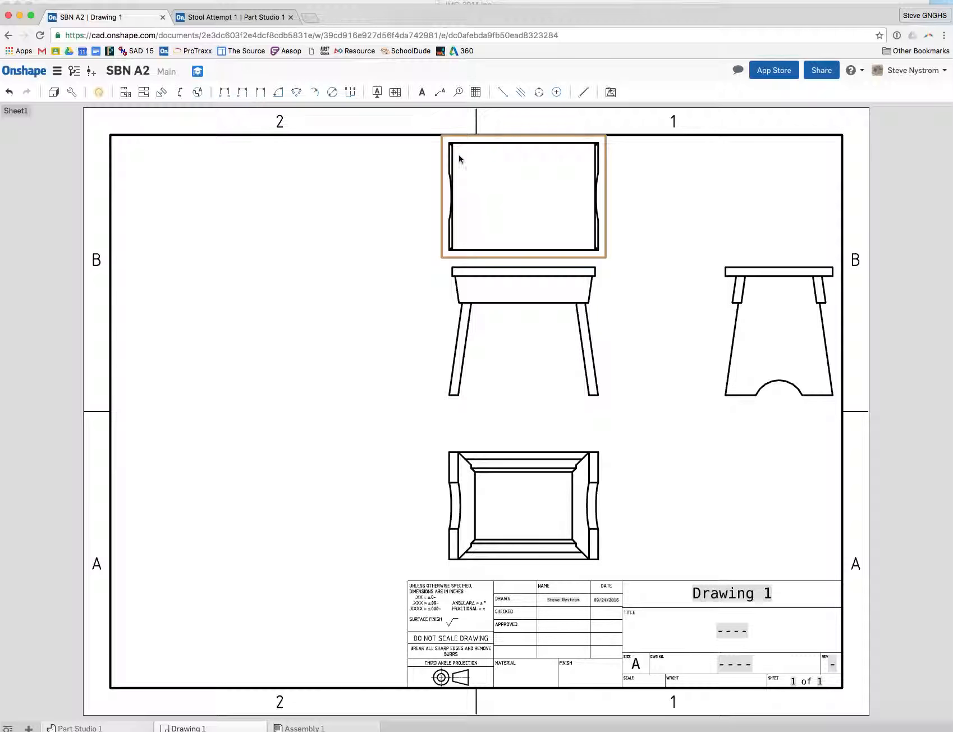
{"action": "left_click", "coordinate": [545, 208]}
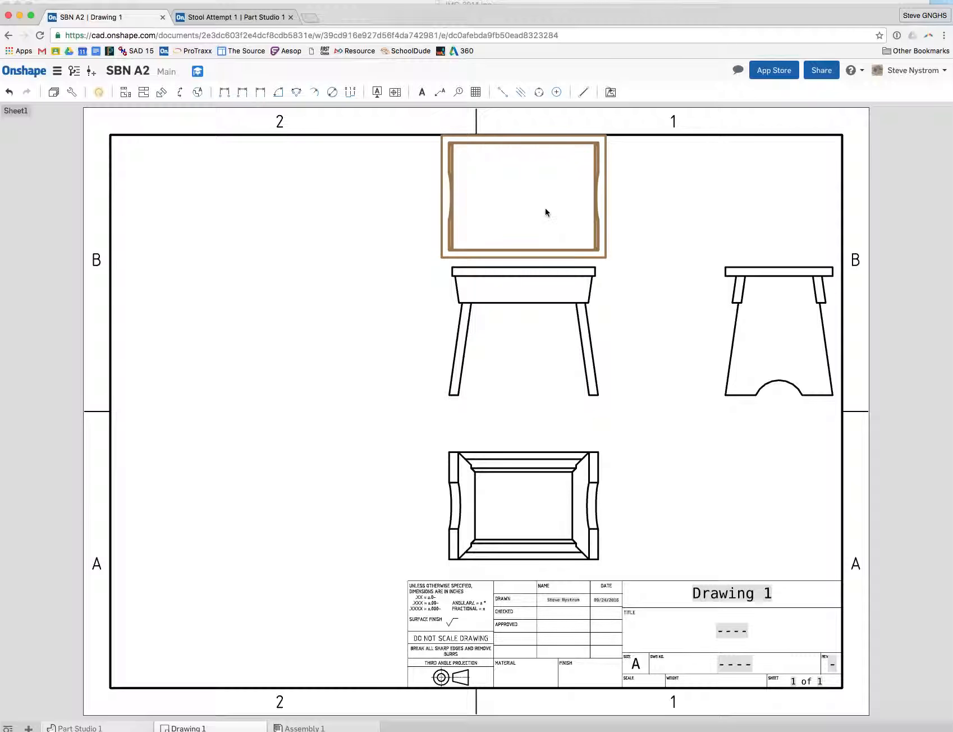
{"action": "key", "text": "Delete"}
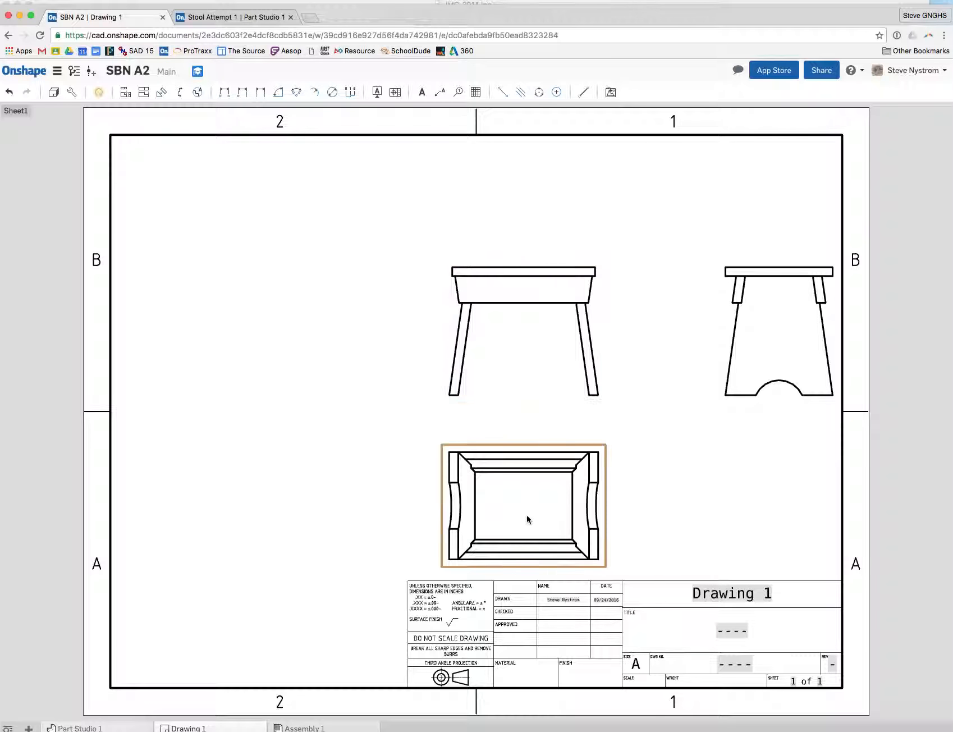
{"action": "scroll", "coordinate": [526, 515], "scroll_direction": "up", "scroll_amount": 5}
{"action": "scroll", "coordinate": [526, 515], "scroll_direction": "up", "scroll_amount": 2}
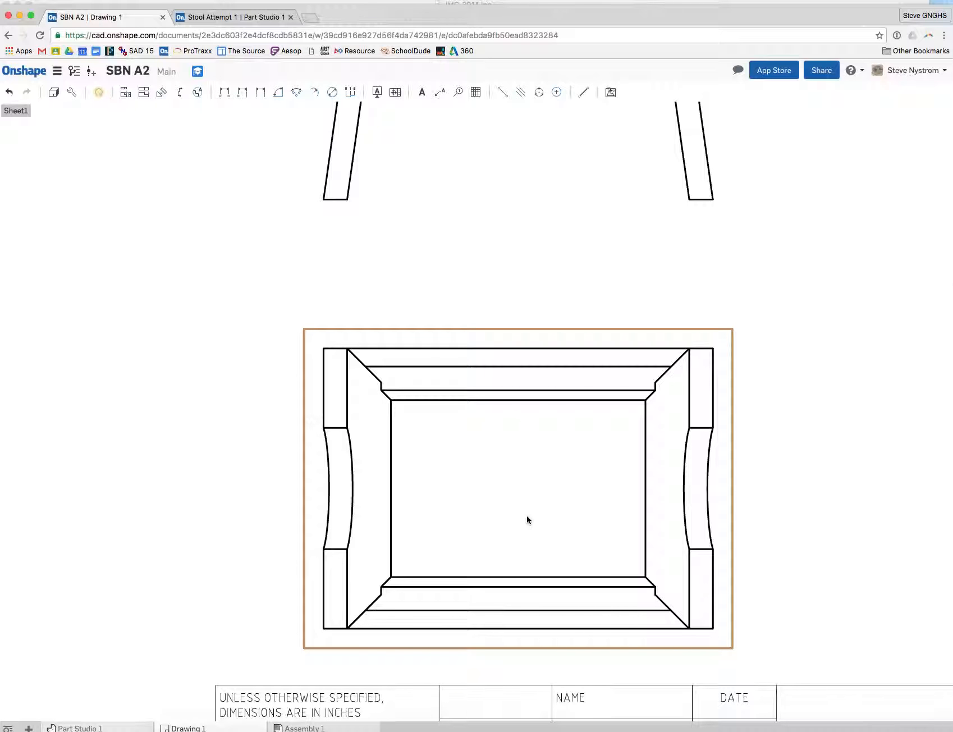
{"action": "key", "text": "f"}
{"action": "left_click", "coordinate": [550, 510]}
{"action": "key", "text": "Delete"}
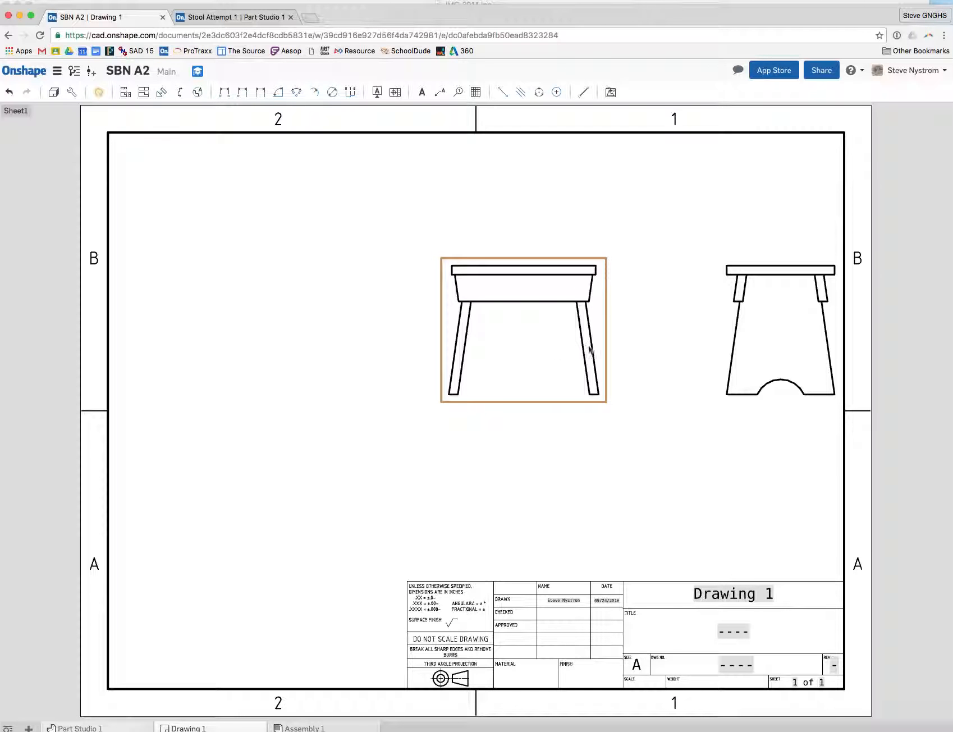
- Move the front view into the left half of the sheet and bring the right side view closer to it
{"action": "left_click_drag", "start_coordinate": [567, 338], "coordinate": [382, 330]}
{"action": "mouse_move", "coordinate": [779, 358]}
{"action": "left_mouse_down"}
{"action": "mouse_move", "coordinate": [591, 346]}
{"action": "mouse_move", "coordinate": [553, 468]}
{"action": "mouse_move", "coordinate": [556, 456]}
{"action": "left_mouse_up"}
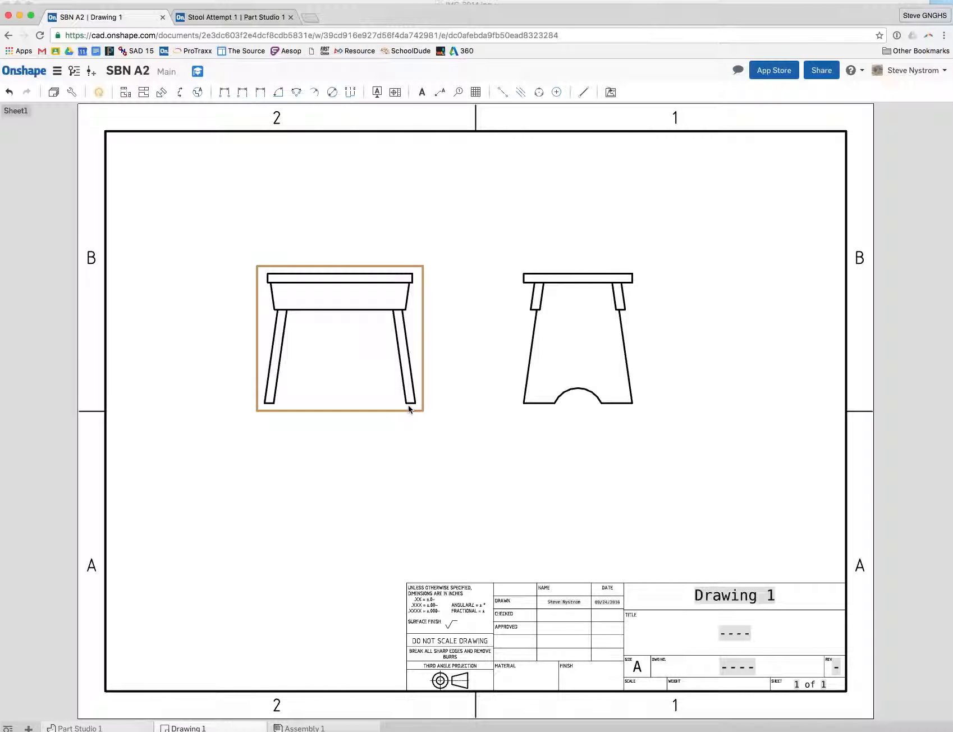
- Try scales of 1:4, 1:3 and 1:2 on the front view, then set its scale to 1:3
{"action": "double_click", "coordinate": [382, 393]}
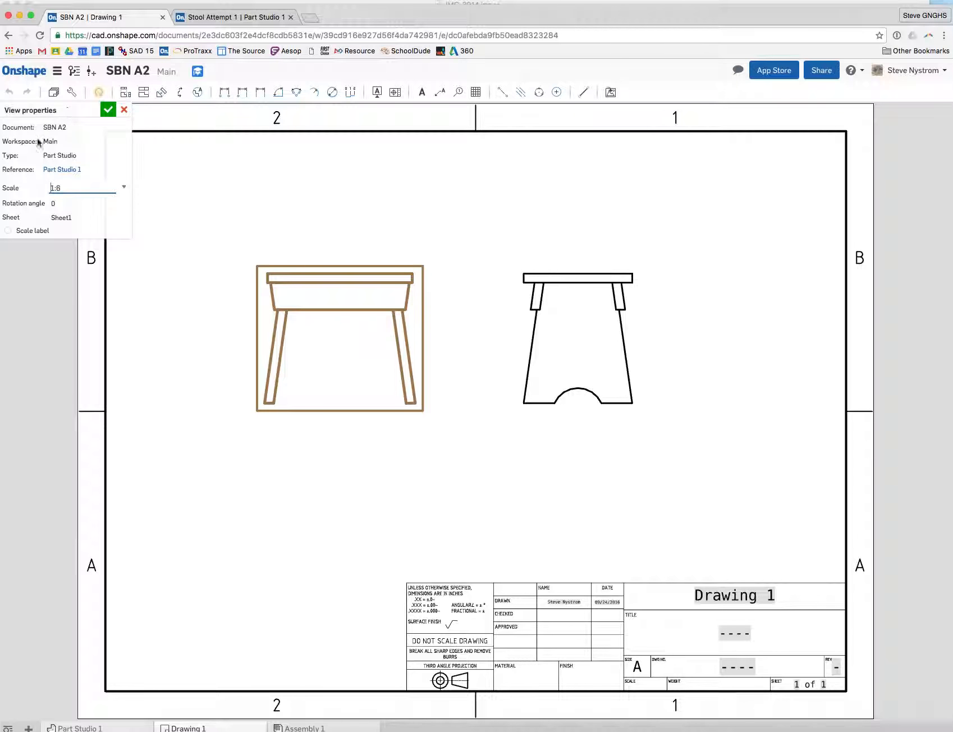
{"action": "left_click", "coordinate": [124, 187]}
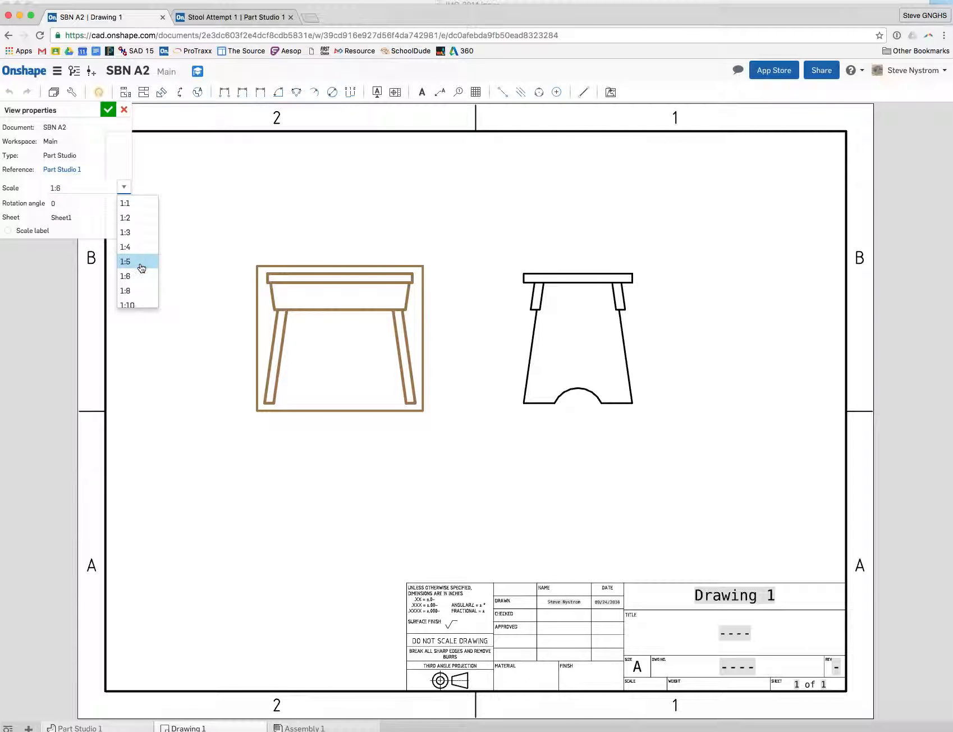
{"action": "left_click", "coordinate": [141, 247]}
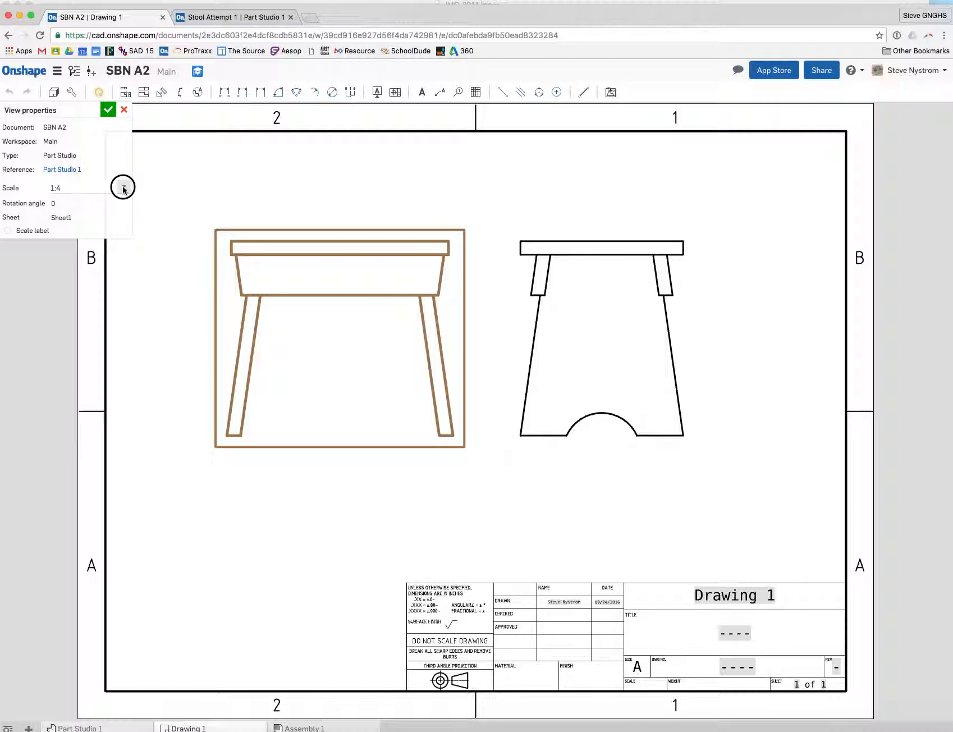
{"action": "left_click", "coordinate": [124, 187]}
{"action": "left_click", "coordinate": [126, 233]}
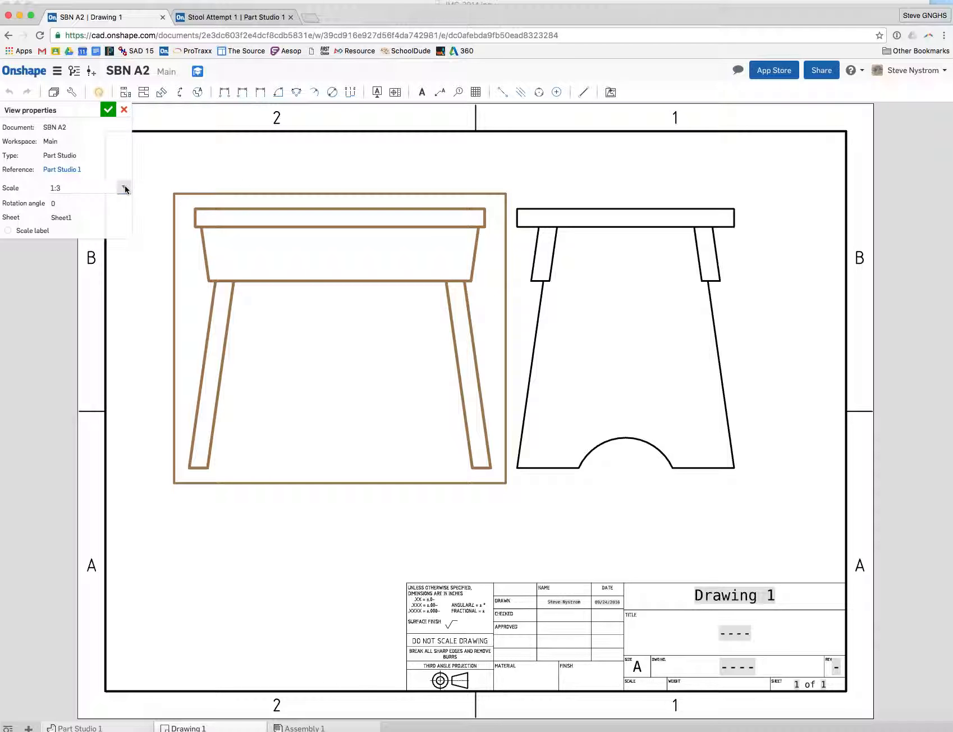
{"action": "left_click", "coordinate": [124, 188]}
{"action": "left_click", "coordinate": [135, 218]}
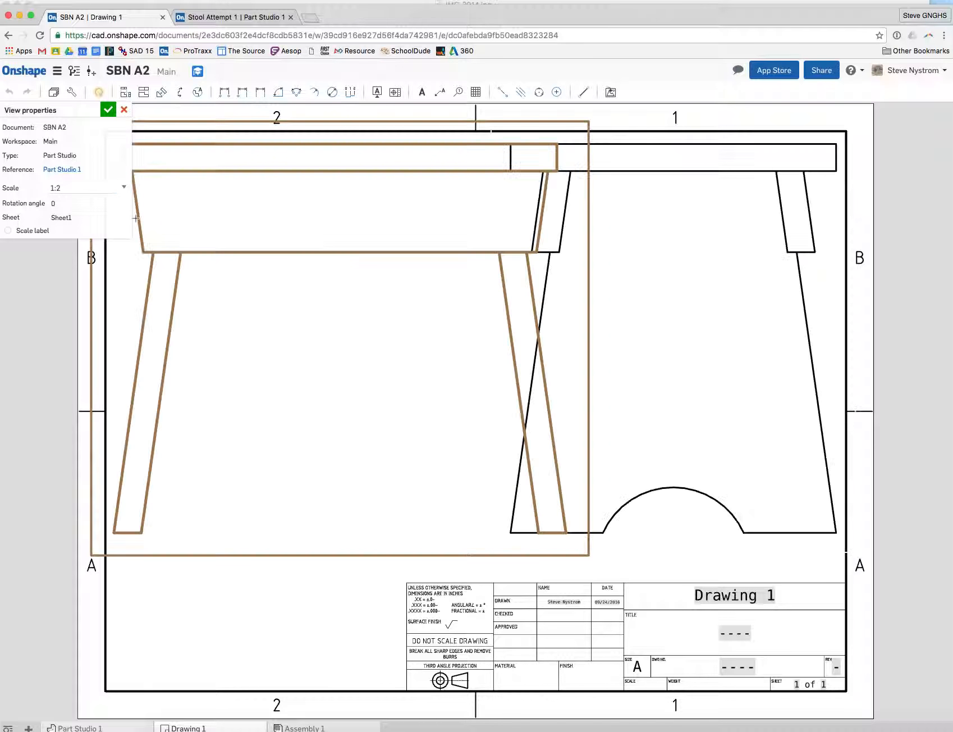
{"action": "left_click", "coordinate": [122, 187]}
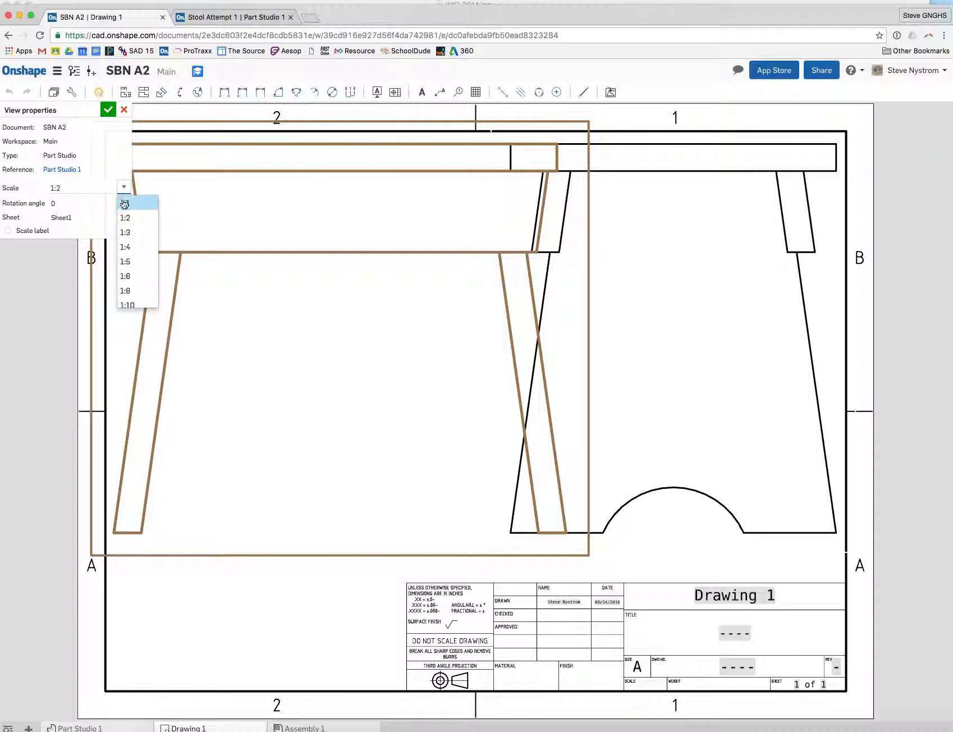
{"action": "left_click", "coordinate": [127, 232]}
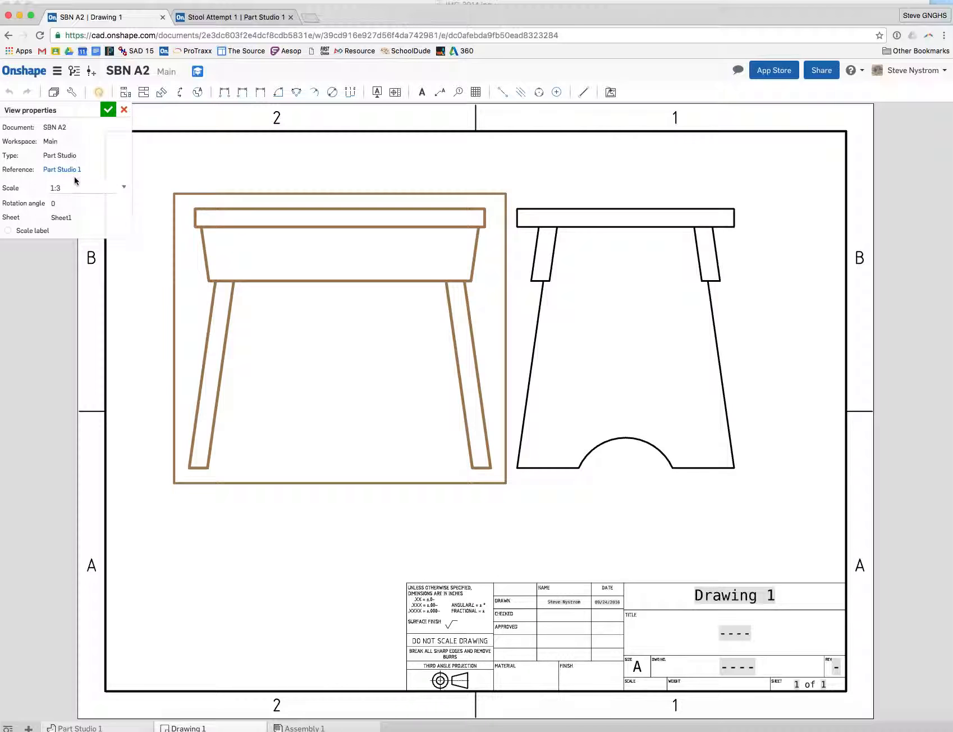
{"action": "left_click", "coordinate": [108, 111]}
- Spread the two views apart by moving the side view right and the front view left and slightly down
{"action": "left_click_drag", "start_coordinate": [599, 353], "coordinate": [666, 356]}
{"action": "left_click", "coordinate": [460, 375]}
{"action": "left_click_drag", "start_coordinate": [460, 375], "coordinate": [411, 391]}
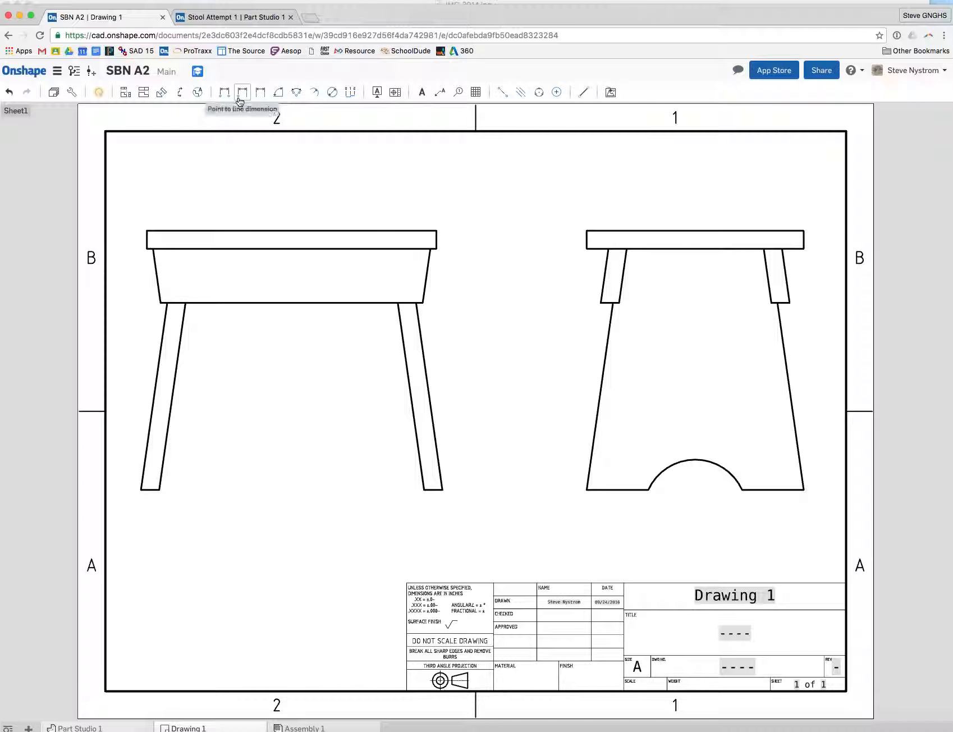
- Dimension the overall width of the stool top in both the front and side views, placing each dimension above its view
{"action": "left_click", "coordinate": [260, 98]}
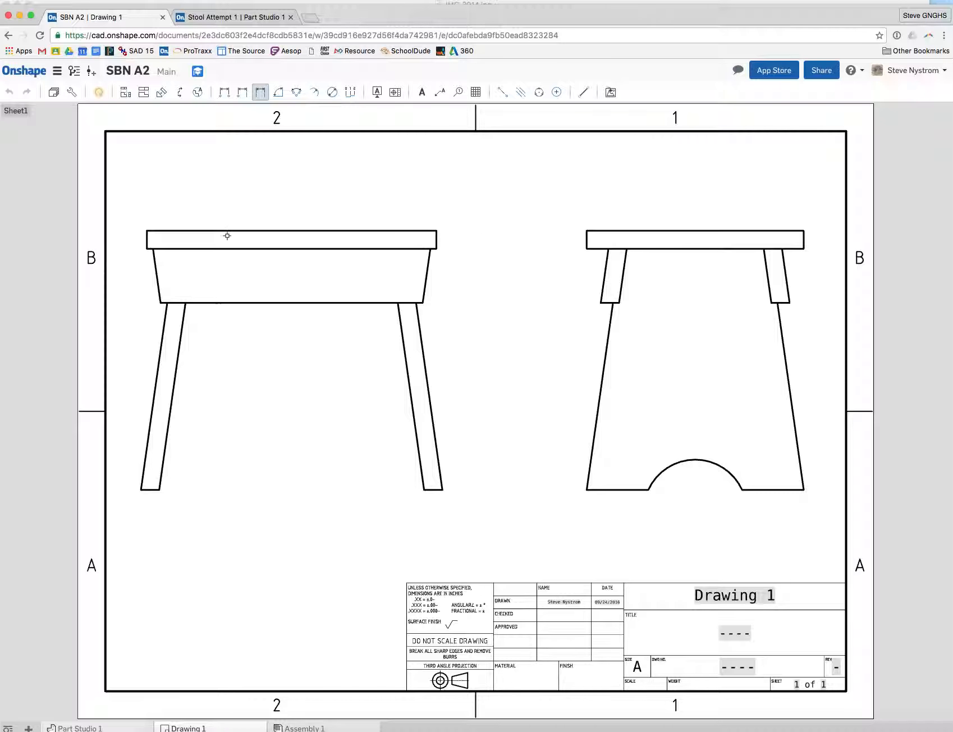
{"action": "left_click", "coordinate": [146, 239]}
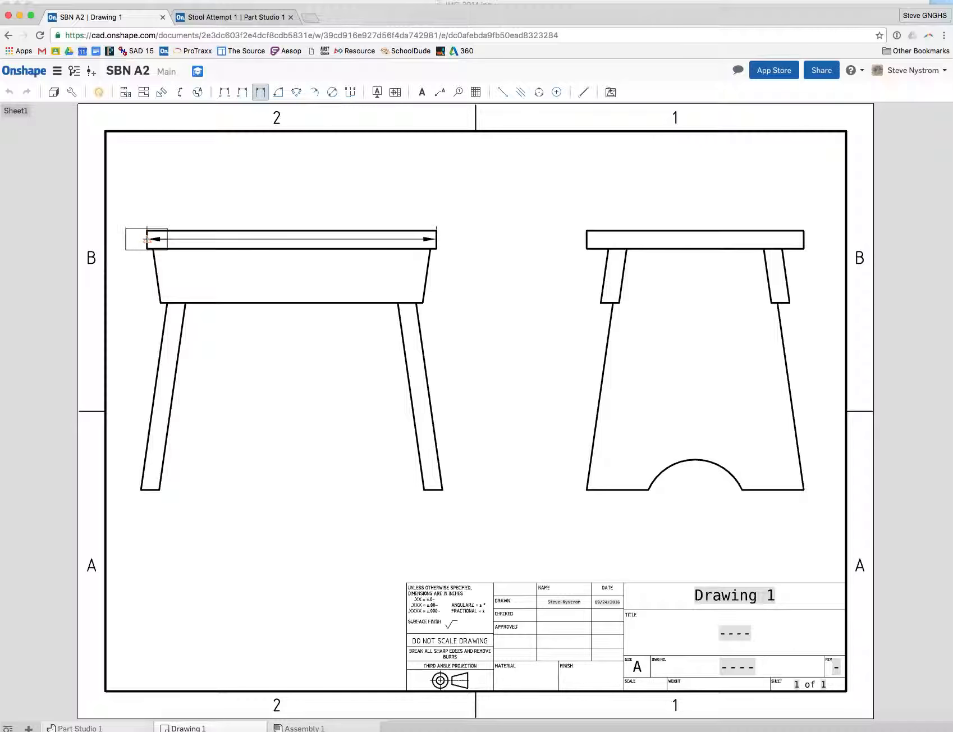
{"action": "left_click", "coordinate": [283, 168]}
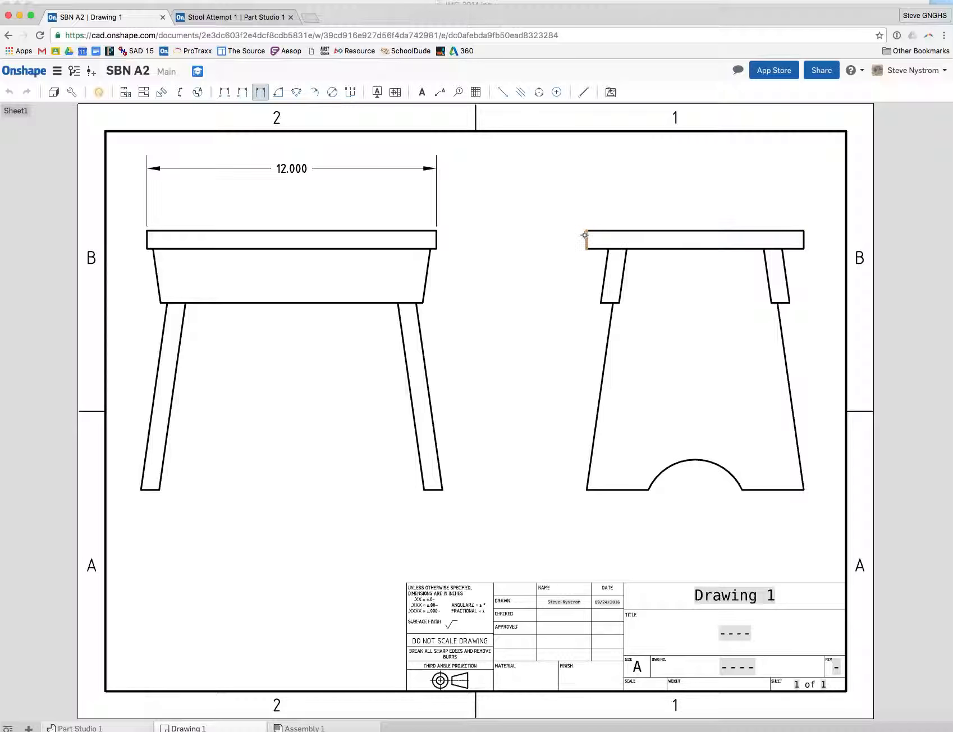
{"action": "left_click", "coordinate": [804, 240]}
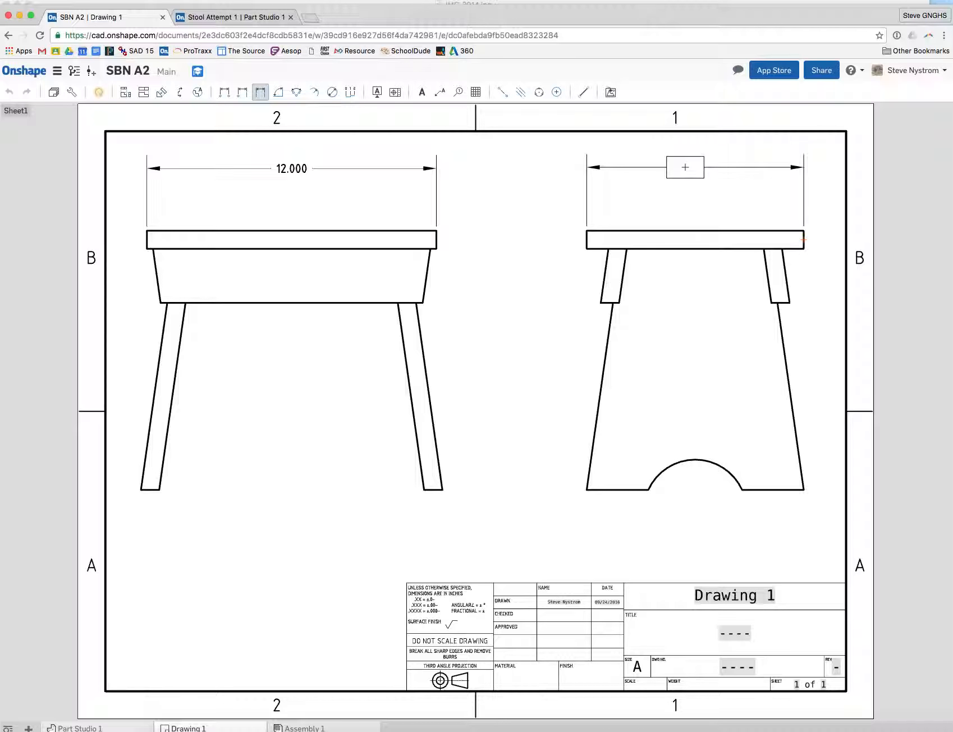
{"action": "left_click", "coordinate": [685, 167]}
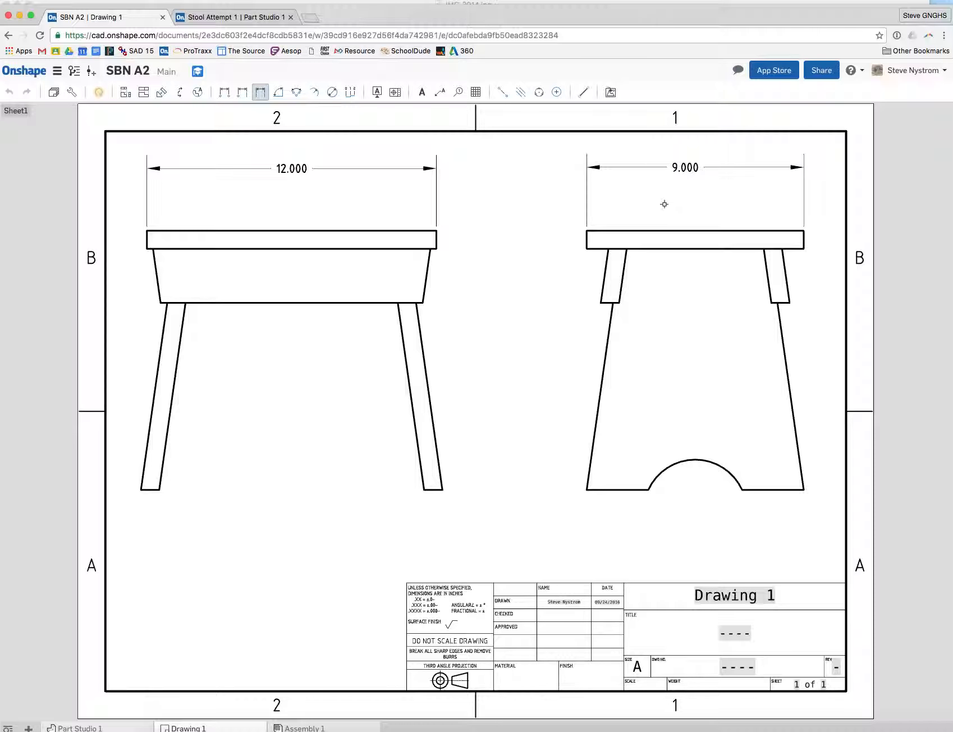
- Dimension the stool top's thickness and the stool's overall height, placing both between the views beside the side view
{"action": "left_click", "coordinate": [593, 251]}
{"action": "left_click", "coordinate": [594, 230]}
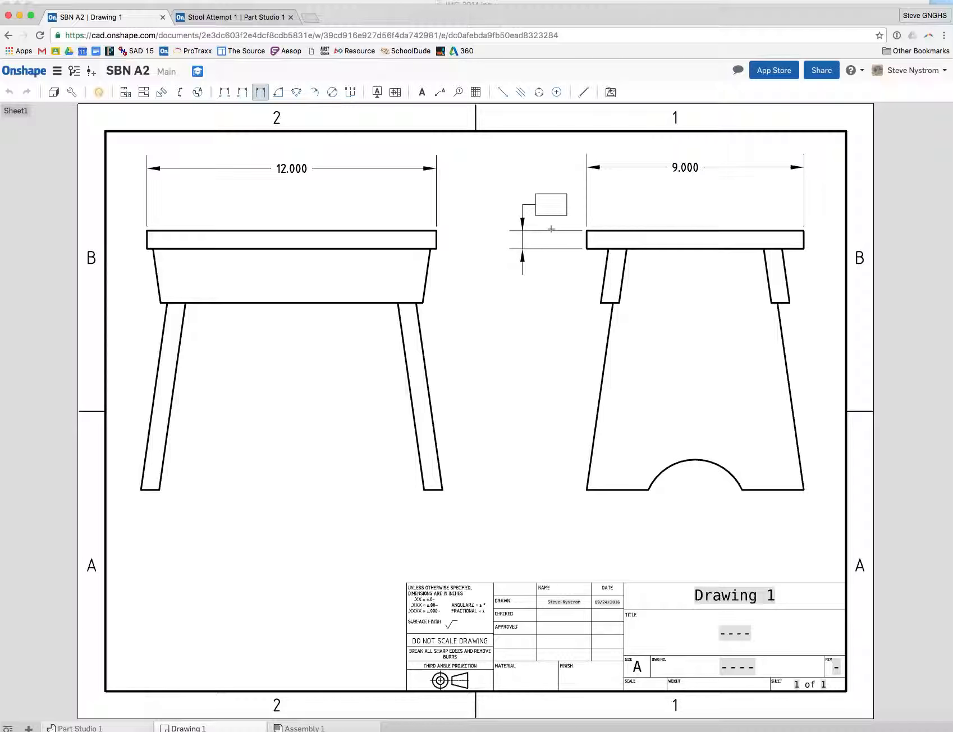
{"action": "left_click", "coordinate": [555, 229]}
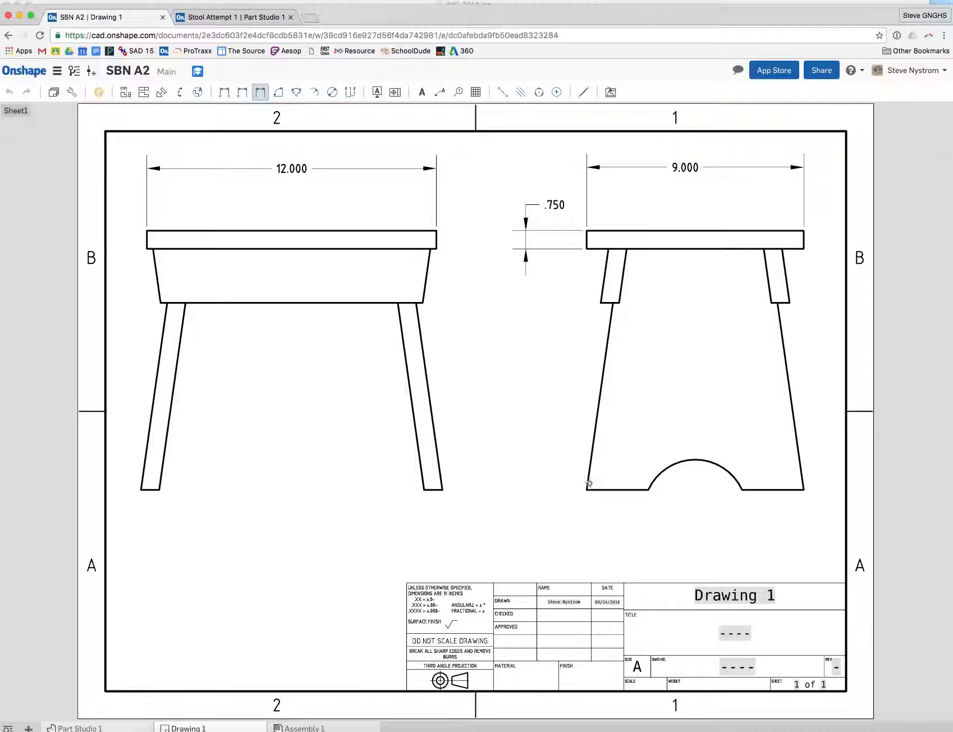
{"action": "left_click", "coordinate": [618, 490]}
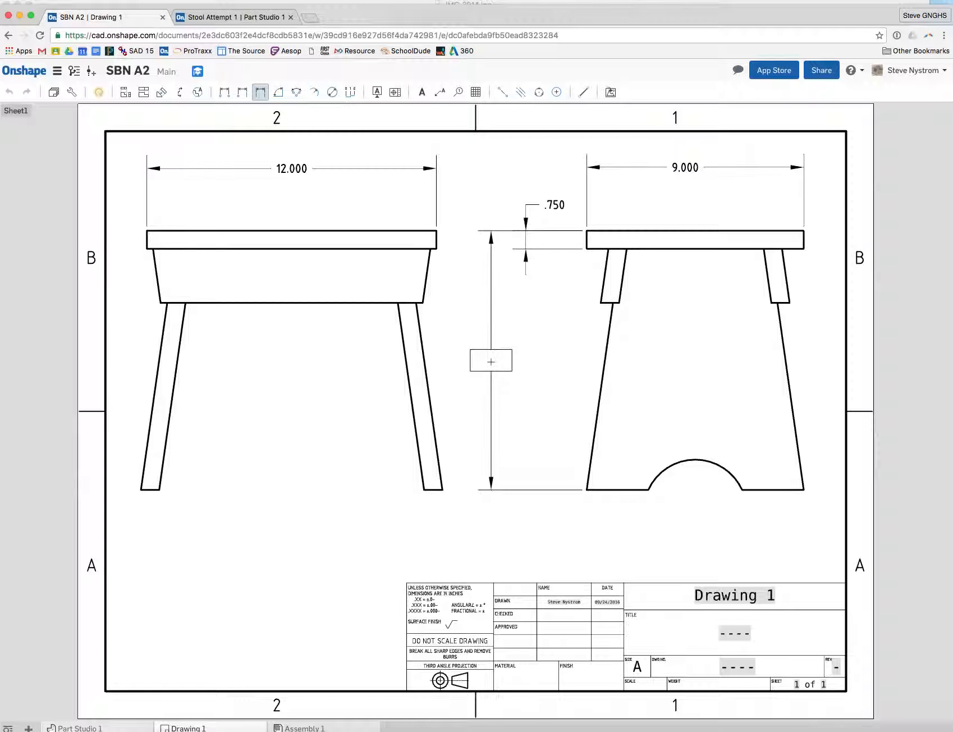
{"action": "left_click", "coordinate": [480, 362]}
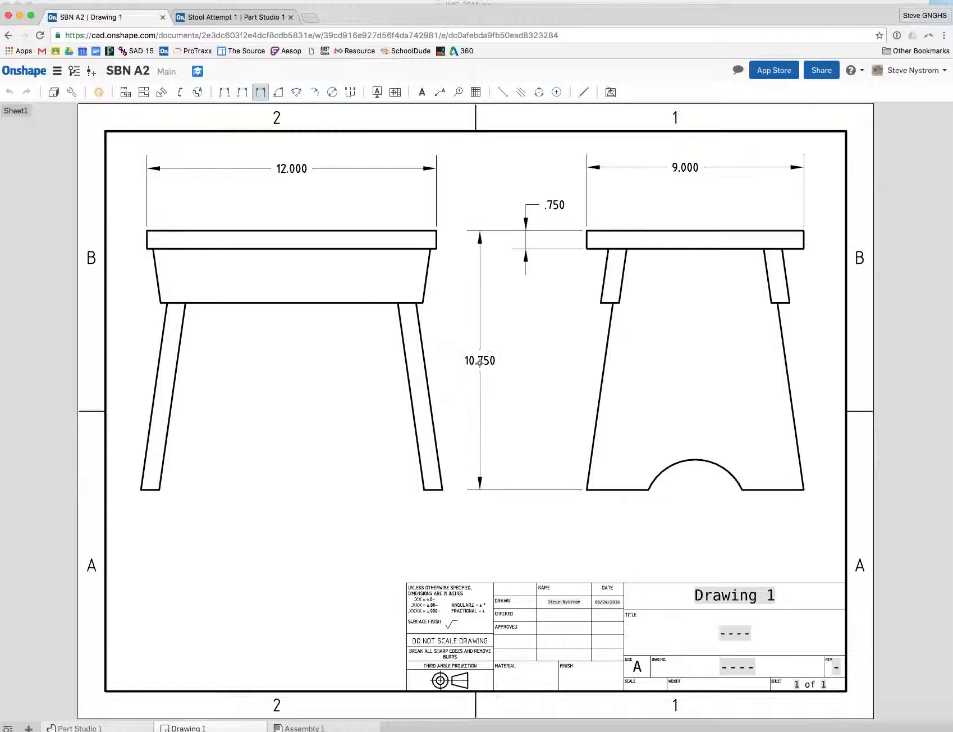
- Dimension the support board's height in the front view and the width between the leg's bottom corners in the side view
{"action": "left_click", "coordinate": [412, 249]}
{"action": "left_click", "coordinate": [455, 276]}
{"action": "left_click", "coordinate": [221, 93]}
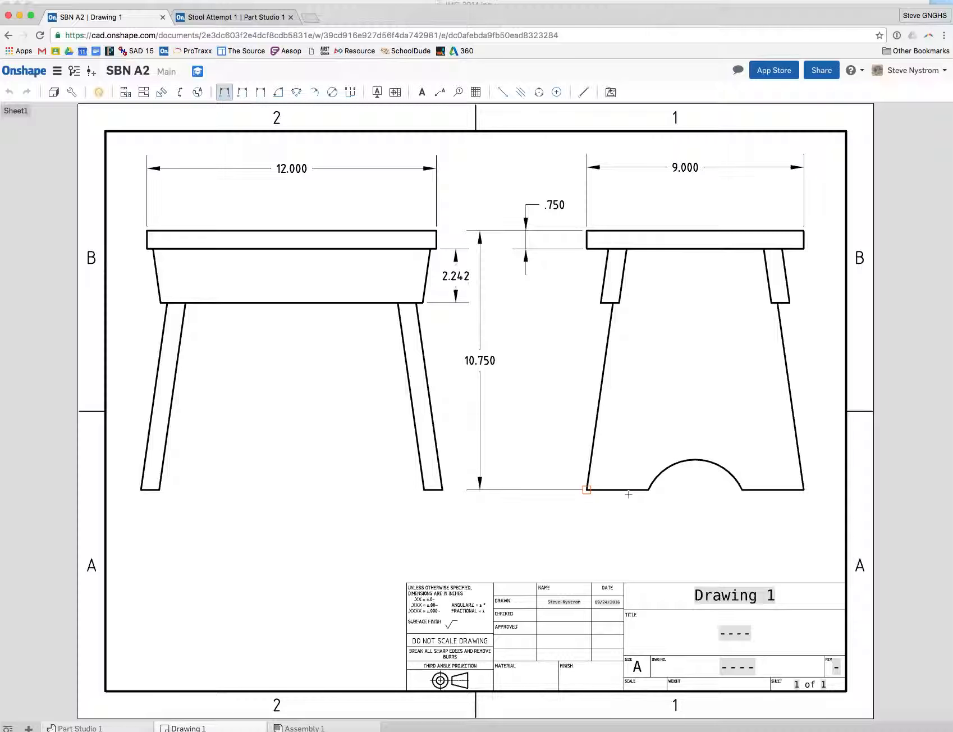
{"action": "left_click", "coordinate": [804, 489]}
{"action": "left_click", "coordinate": [695, 530]}
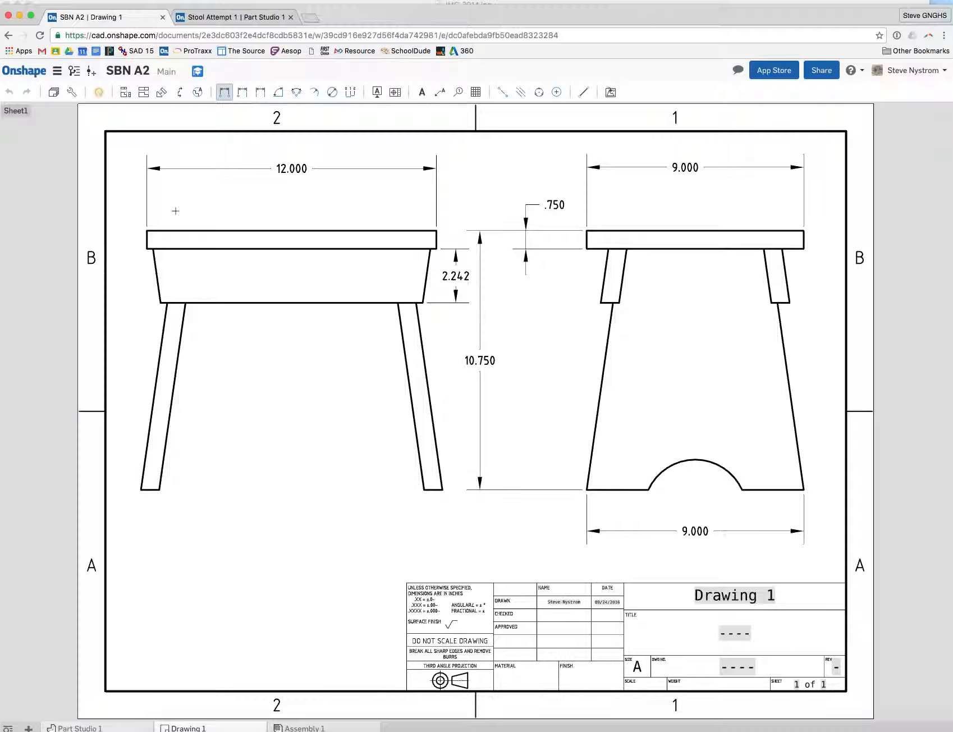
- Set the drawing's length precision to 0.00 and angular precision to 0
{"action": "left_click", "coordinate": [69, 93]}
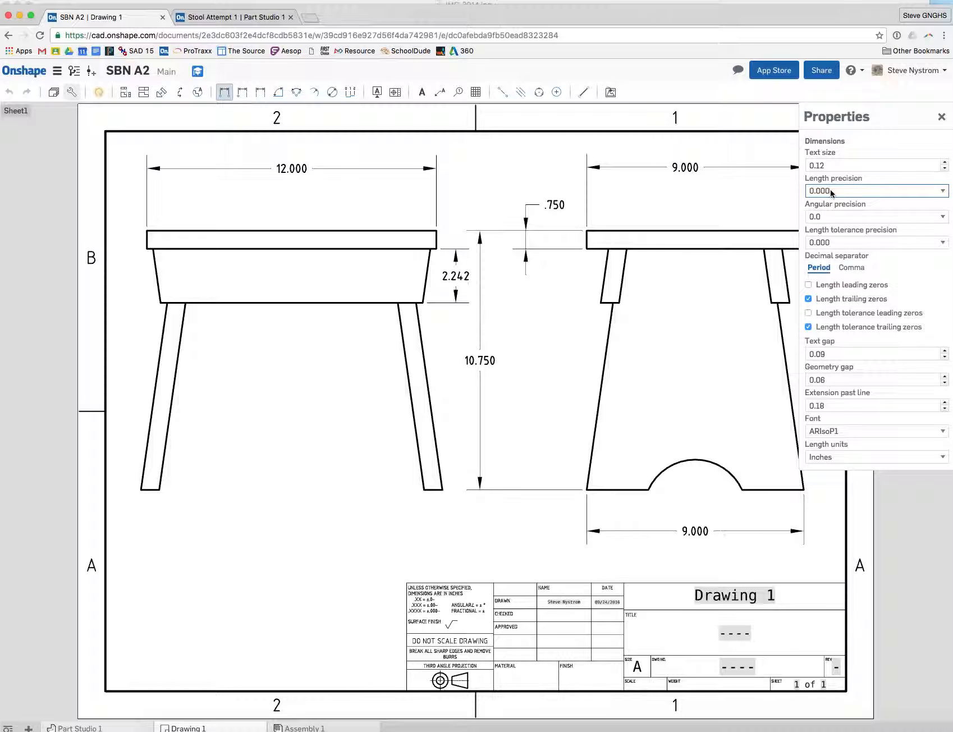
{"action": "left_click", "coordinate": [851, 192]}
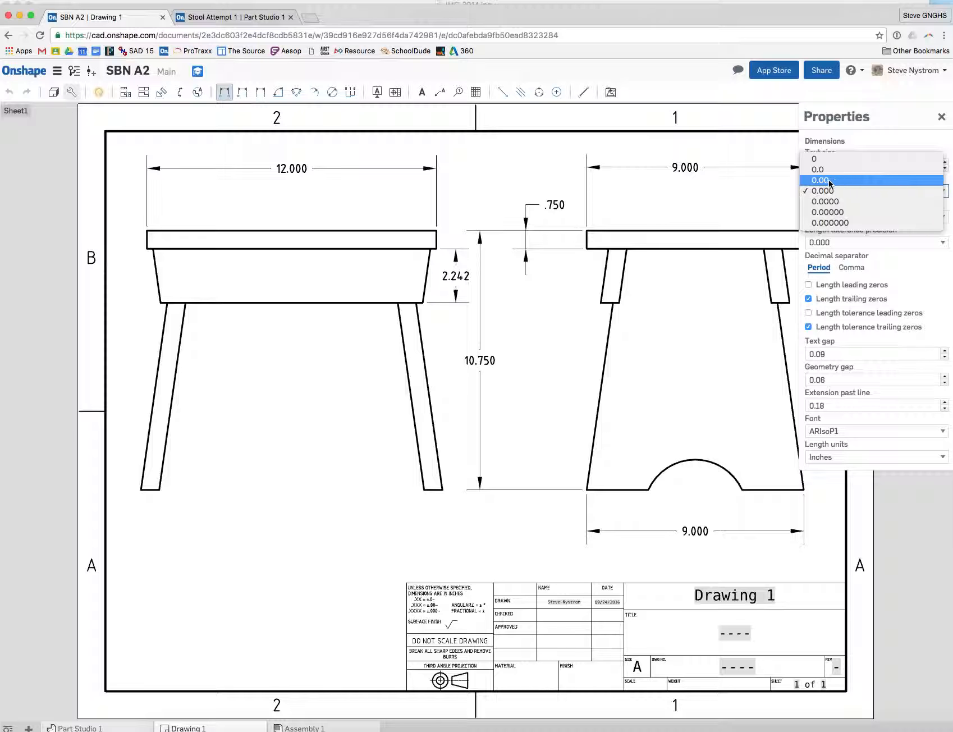
{"action": "left_click", "coordinate": [826, 181]}
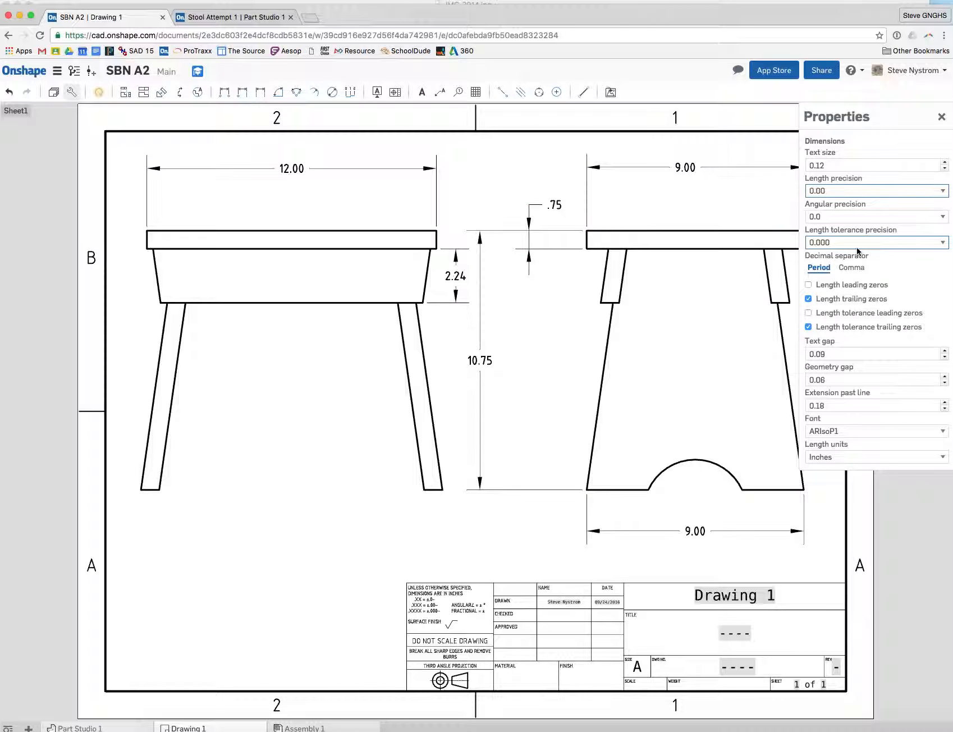
{"action": "left_click", "coordinate": [865, 218]}
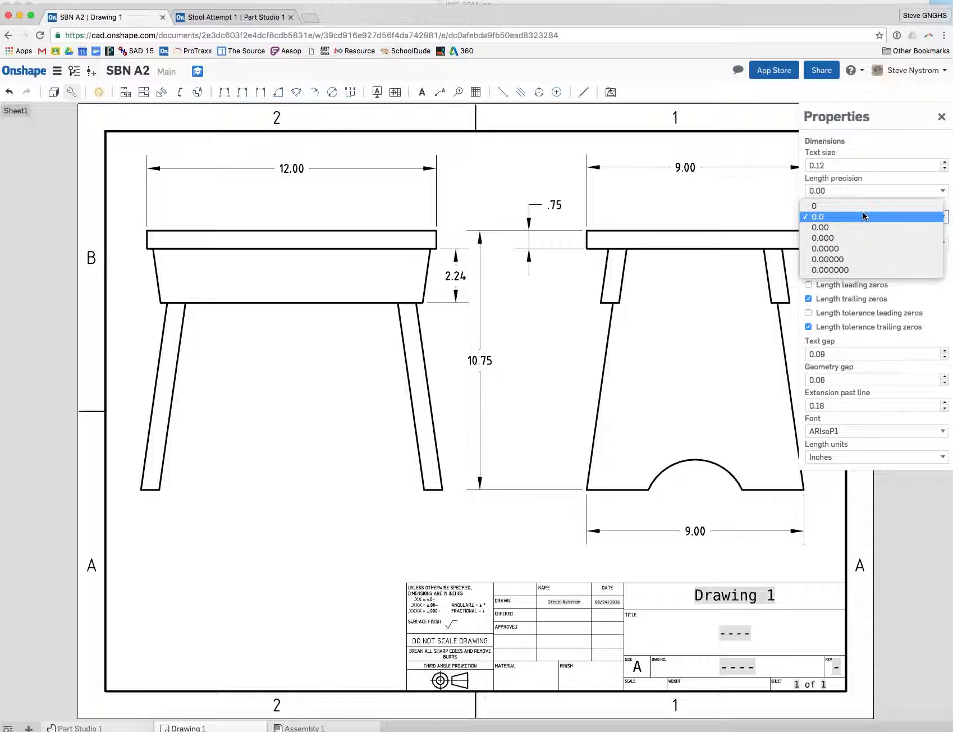
{"action": "left_click", "coordinate": [865, 207]}
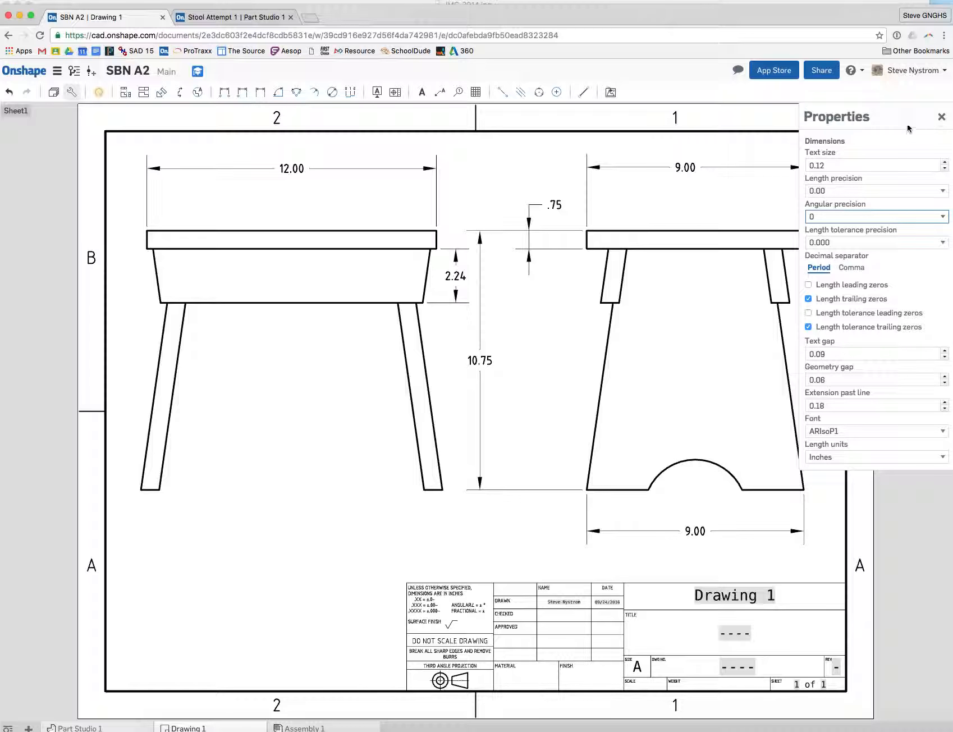
{"action": "left_click", "coordinate": [941, 119]}
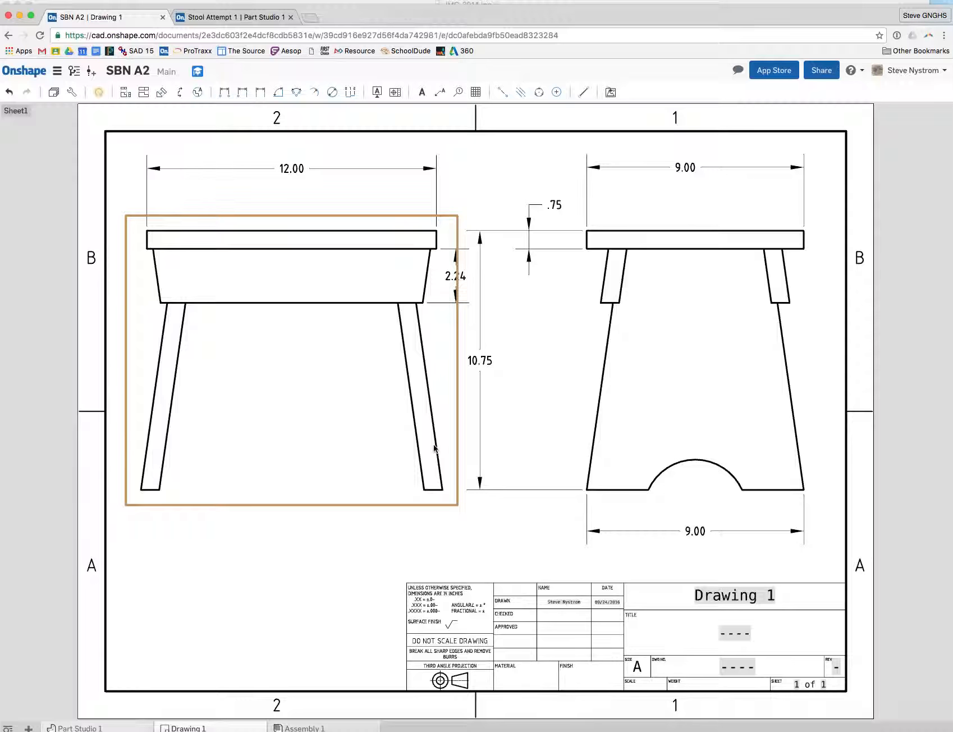
- Fill in the title block's material cell with ALL 0.75" THICK
{"action": "double_click", "coordinate": [522, 675]}
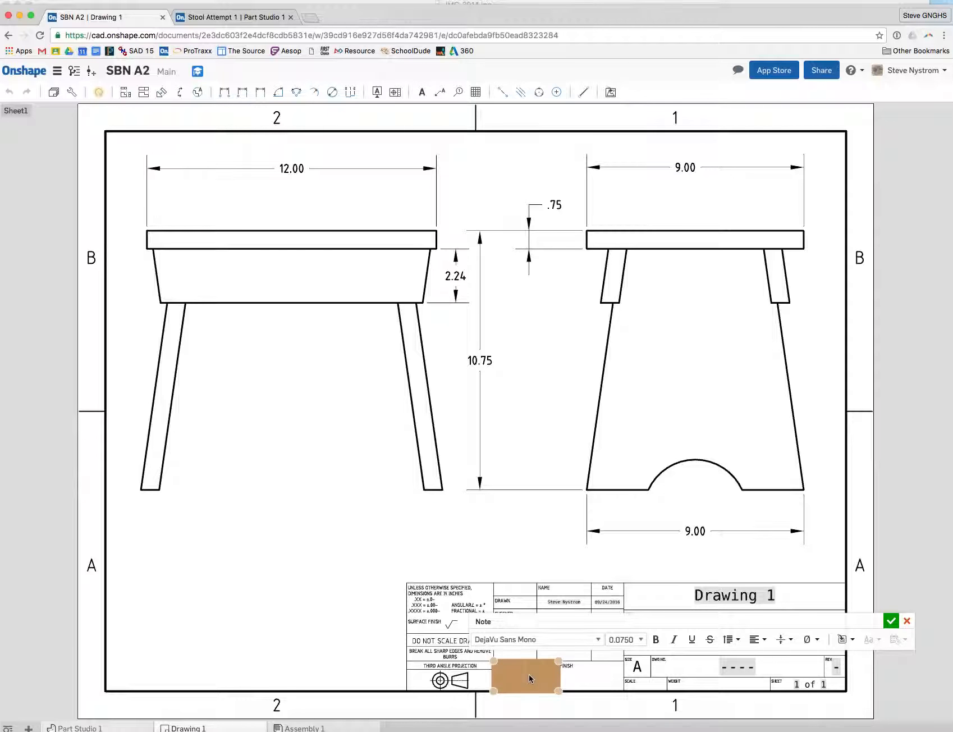
{"action": "type", "text": "ALL 3/4"}
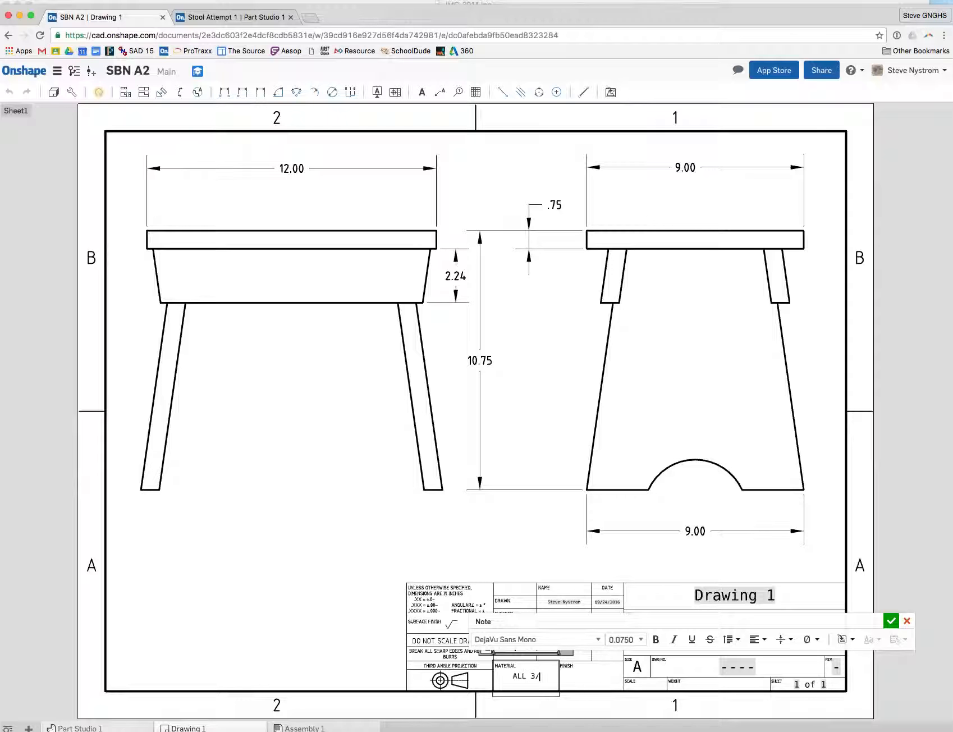
{"action": "key", "text": "BackSpace"}
{"action": "key", "text": "BackSpace"}
{"action": "key", "text": "BackSpace"}
{"action": "type", "text": "0.75\" THICK"}
{"action": "left_click", "coordinate": [891, 622]}
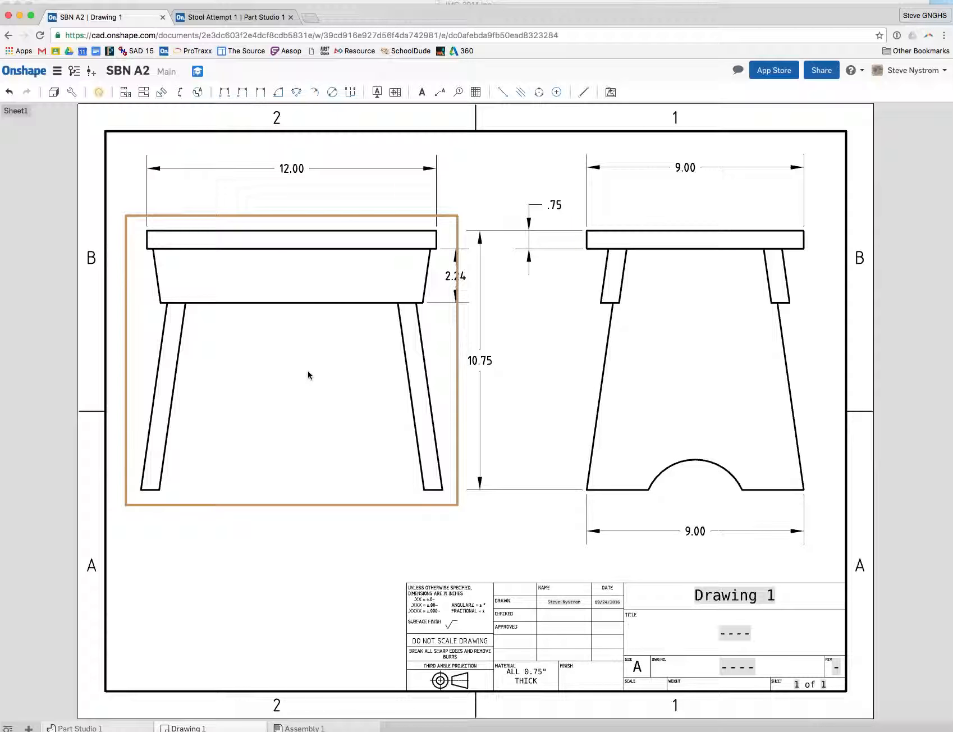
- Insert a second sheet into the drawing
{"action": "left_click", "coordinate": [53, 96]}
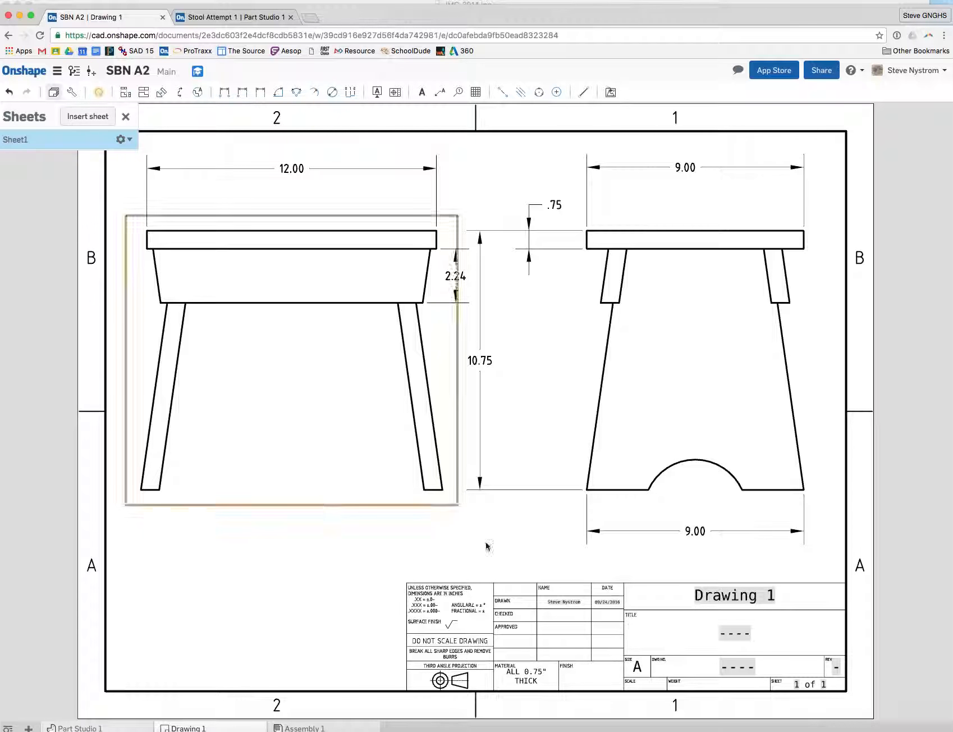
{"action": "left_click", "coordinate": [88, 117]}
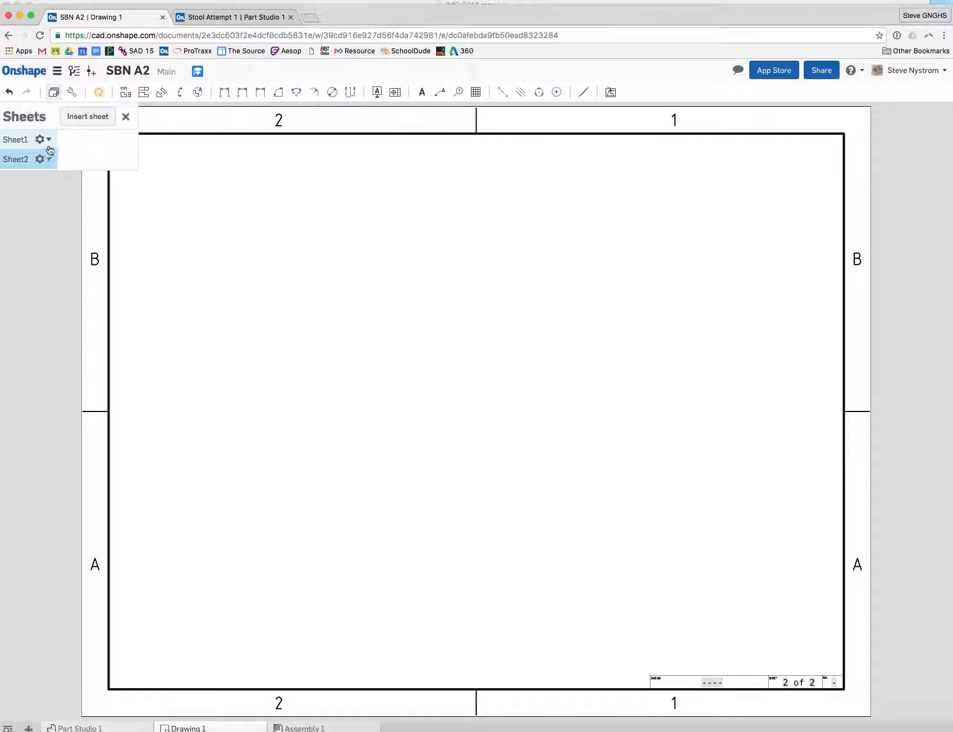
{"action": "left_click", "coordinate": [124, 117]}
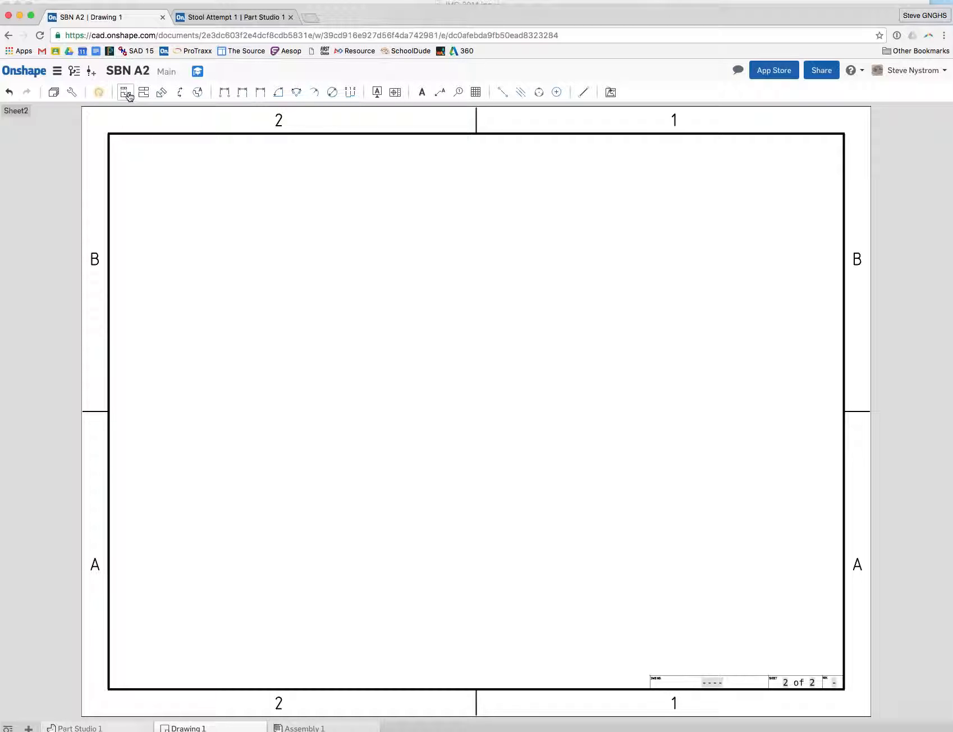
- Place a front view of the Back Support part in the upper left area of the new sheet
{"action": "left_click", "coordinate": [127, 94]}
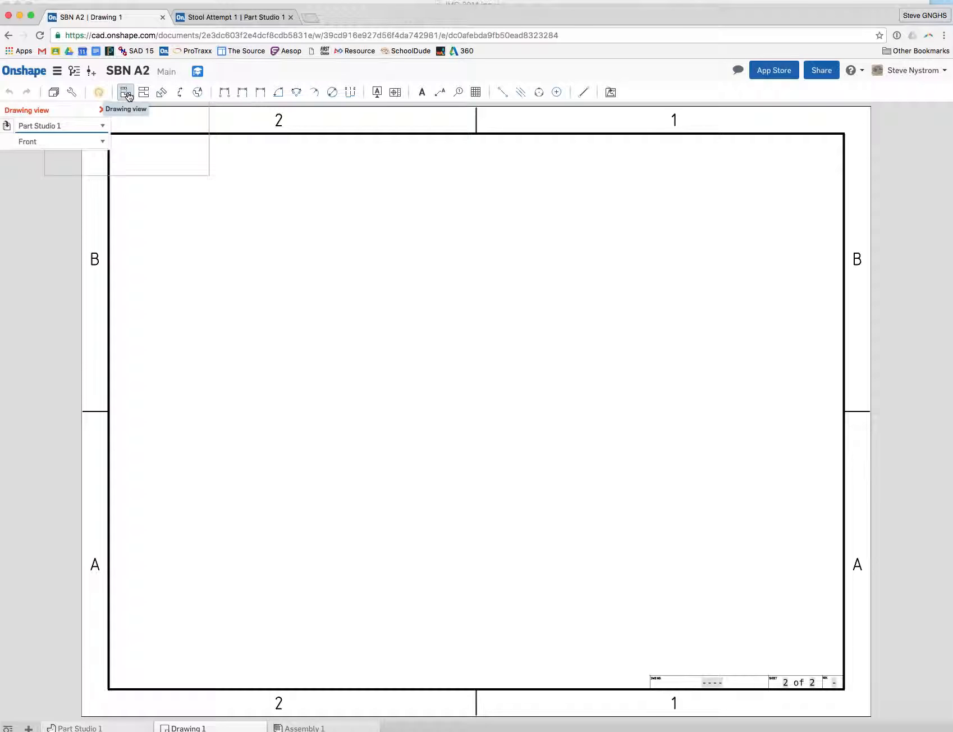
{"action": "left_click", "coordinate": [8, 127]}
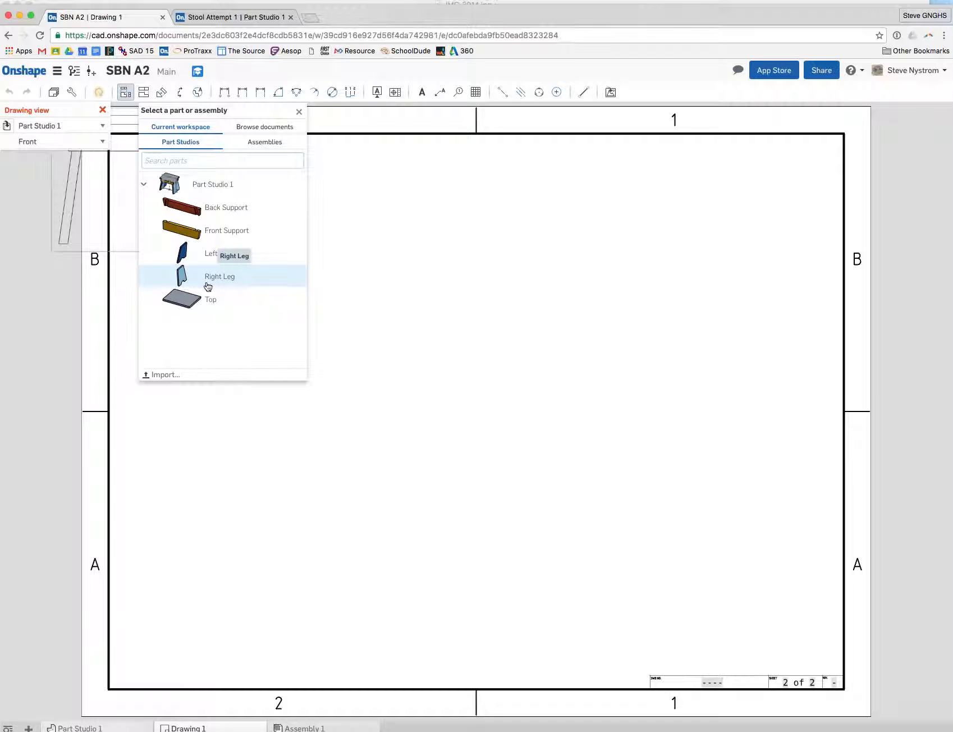
{"action": "left_click", "coordinate": [205, 213]}
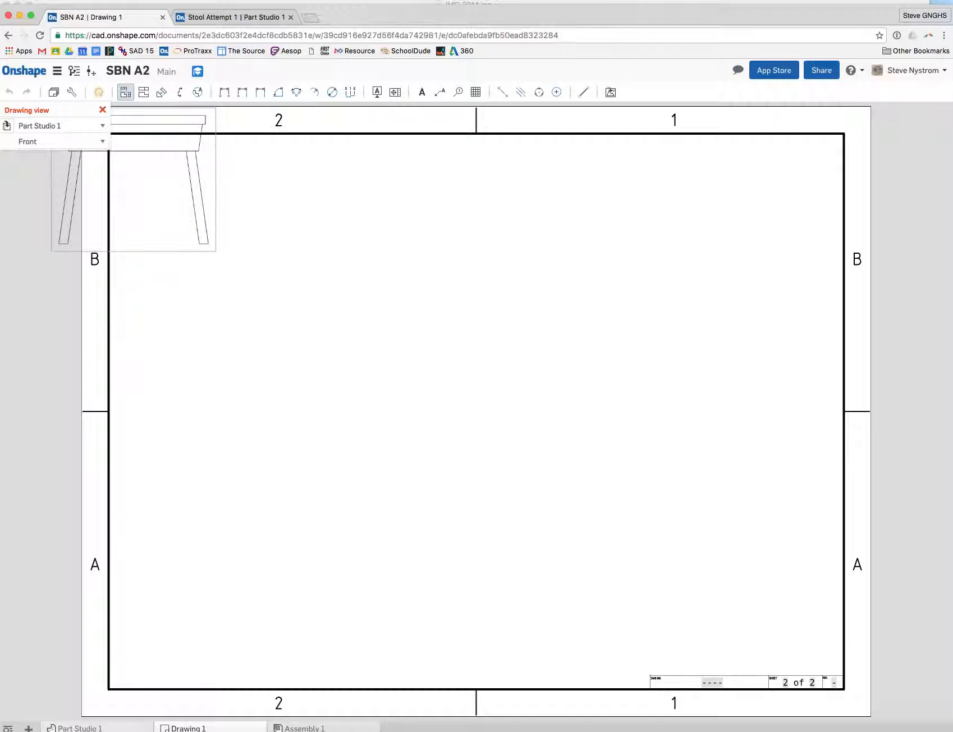
{"action": "left_click", "coordinate": [322, 304]}
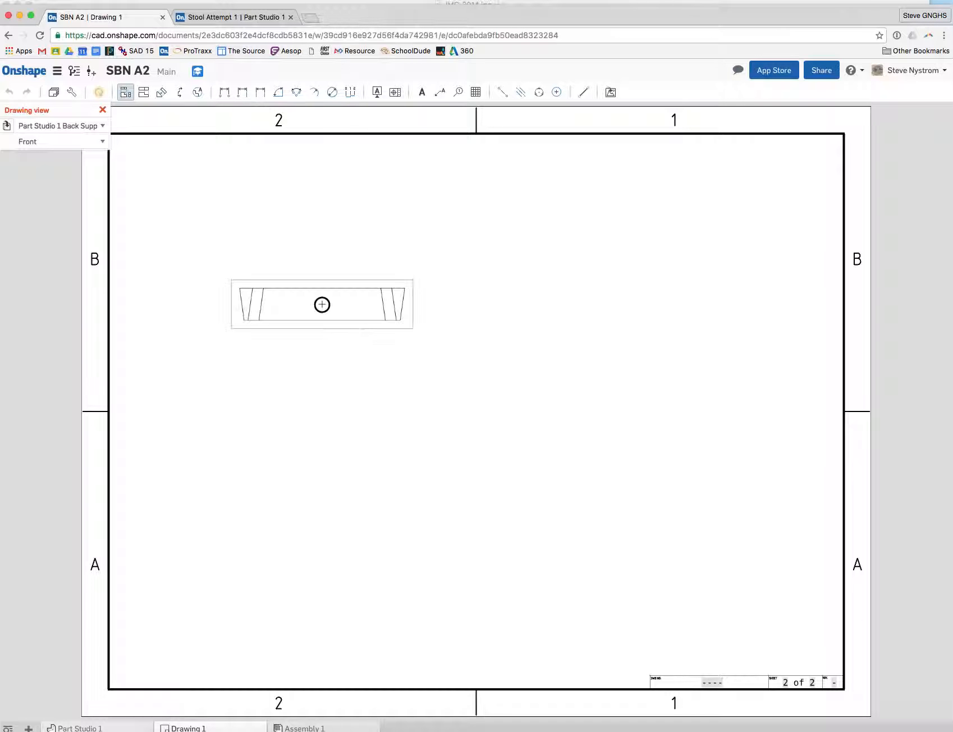
{"action": "key", "text": "Escape"}
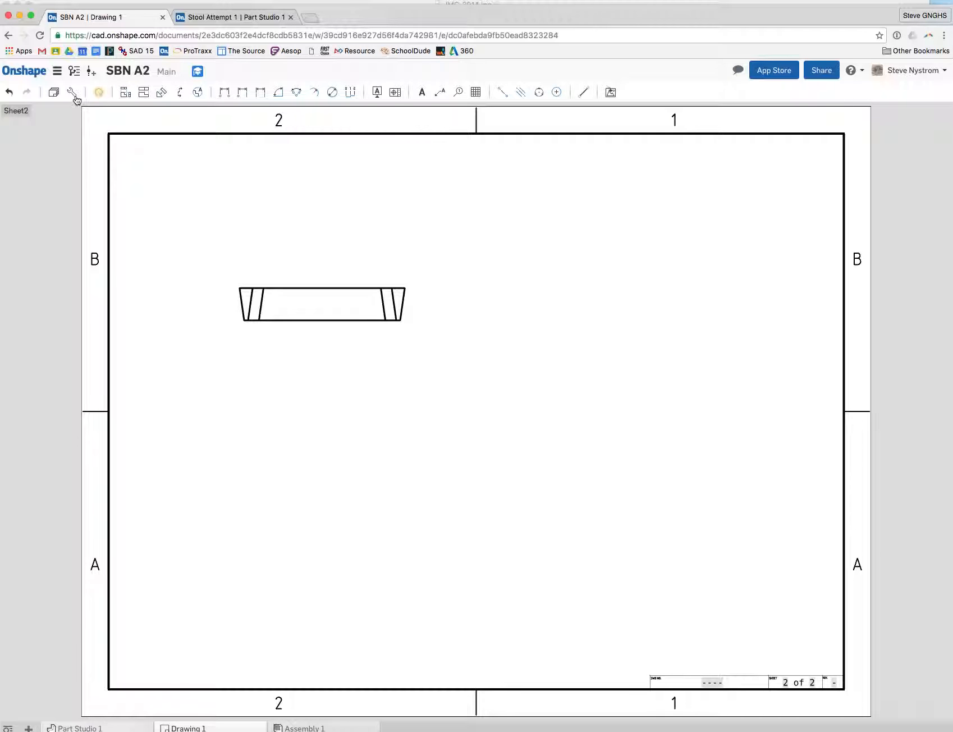
- Place a front view of the Right Leg part just below the sheet's centre and project a side view to its right
{"action": "left_click", "coordinate": [124, 93]}
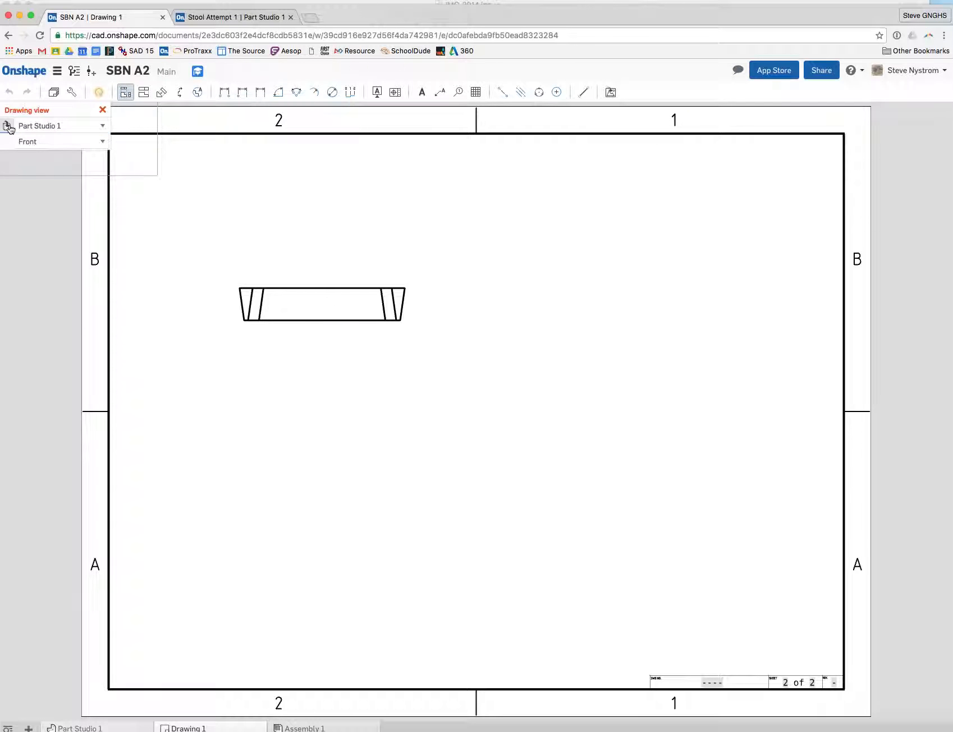
{"action": "left_click", "coordinate": [8, 126]}
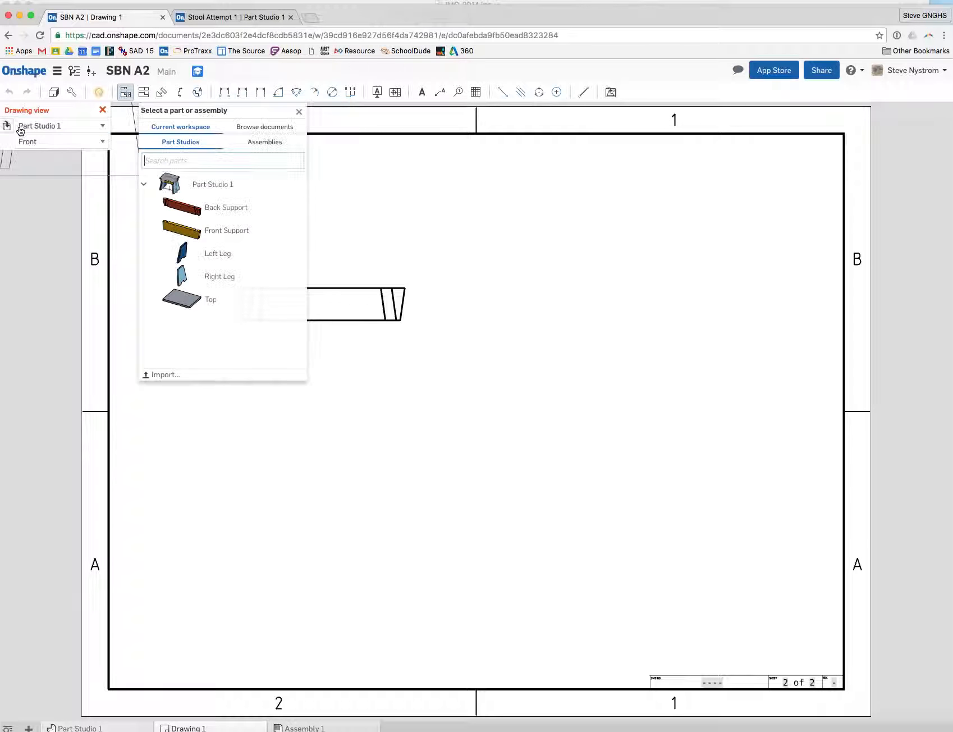
{"action": "left_click", "coordinate": [210, 277]}
{"action": "left_click", "coordinate": [499, 456]}
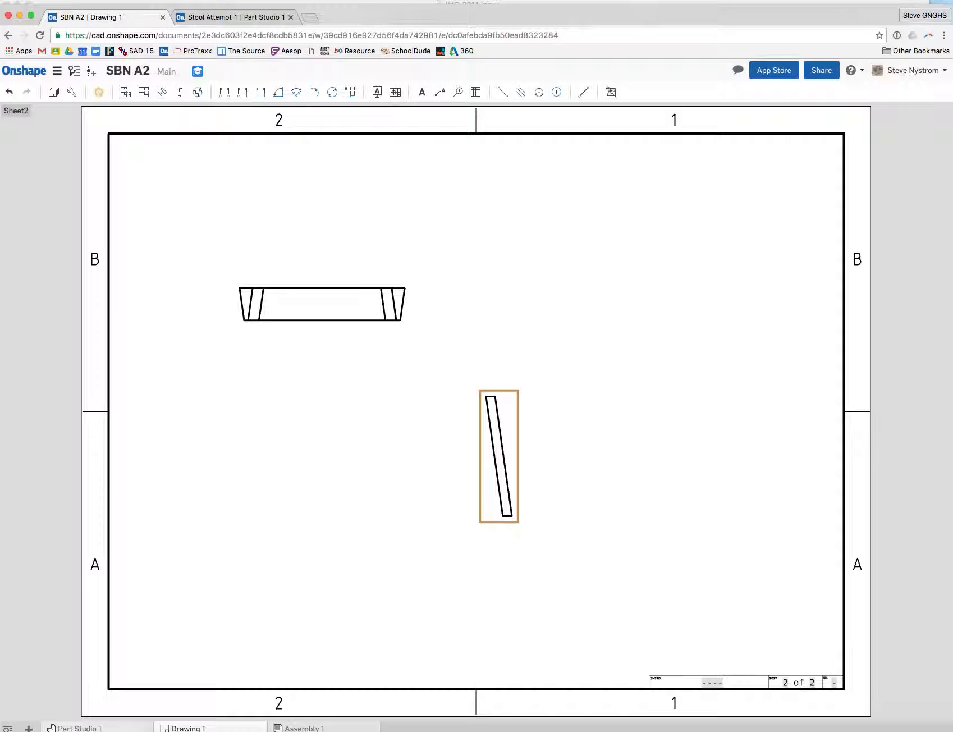
{"action": "left_click", "coordinate": [143, 96]}
{"action": "left_click", "coordinate": [509, 441]}
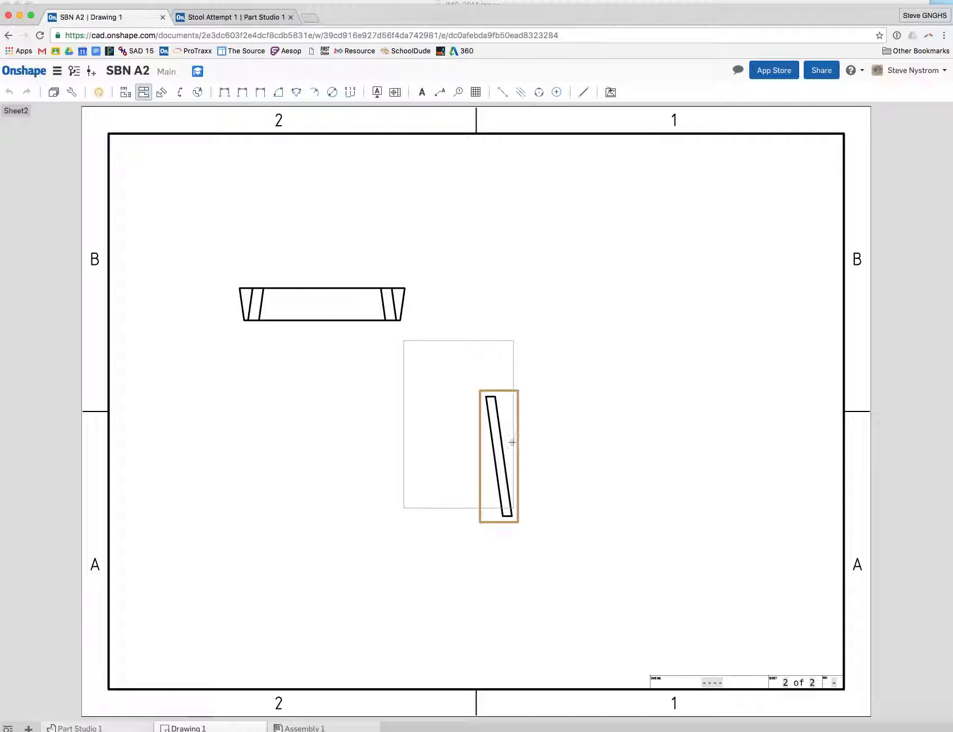
{"action": "left_click", "coordinate": [629, 461]}
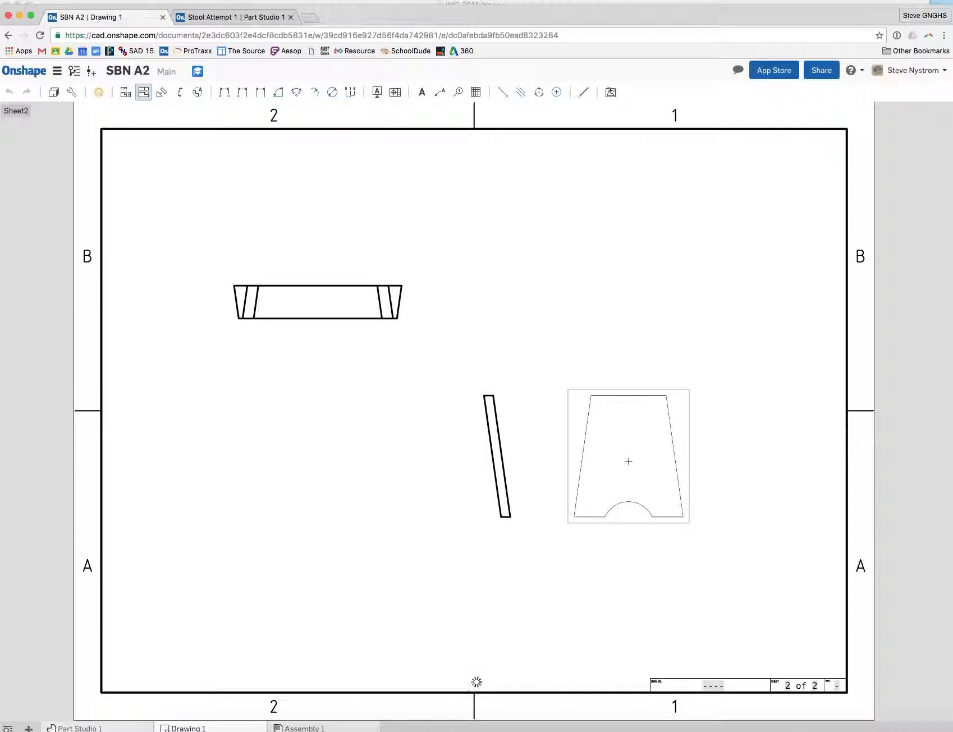
{"action": "double_click", "coordinate": [511, 515]}
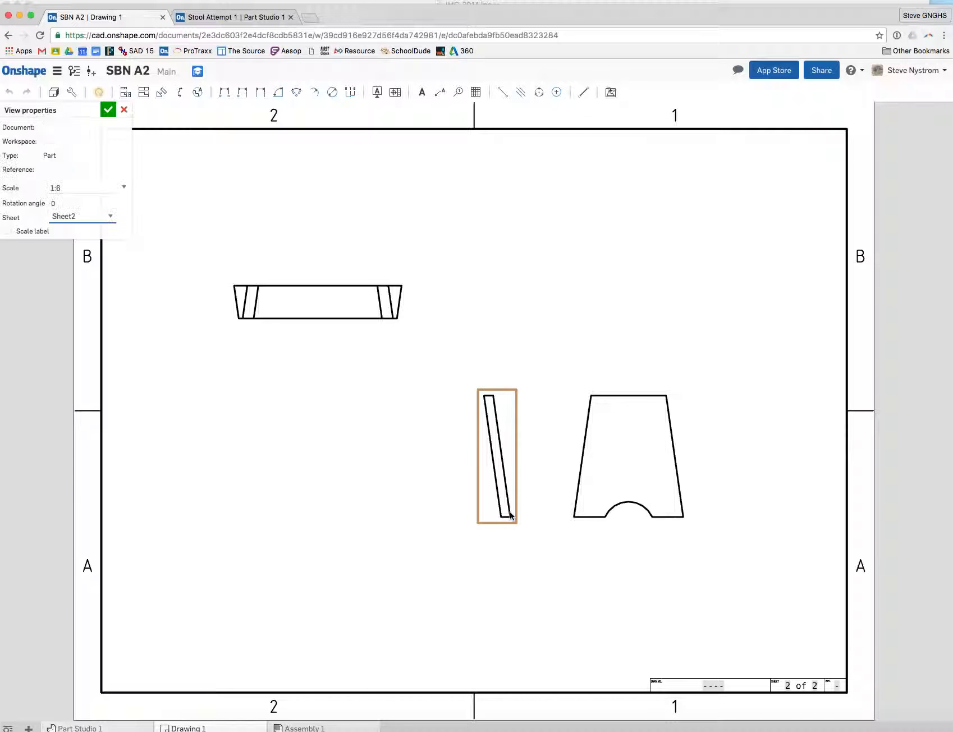
{"action": "left_click", "coordinate": [124, 186]}
{"action": "left_click", "coordinate": [129, 215]}
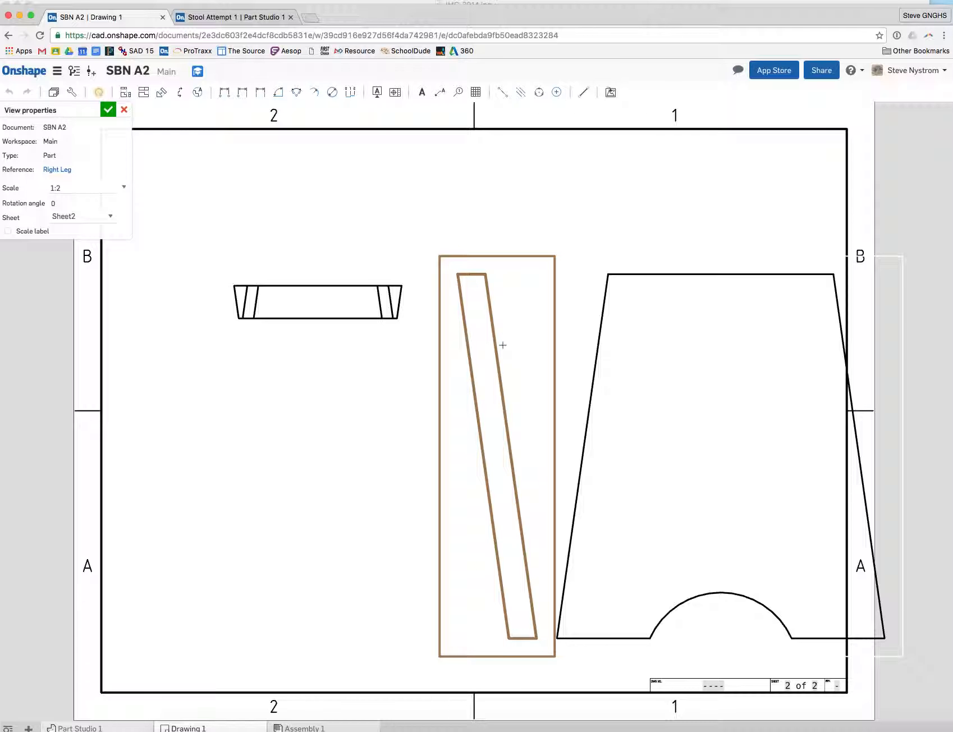
{"action": "key", "text": "Escape"}
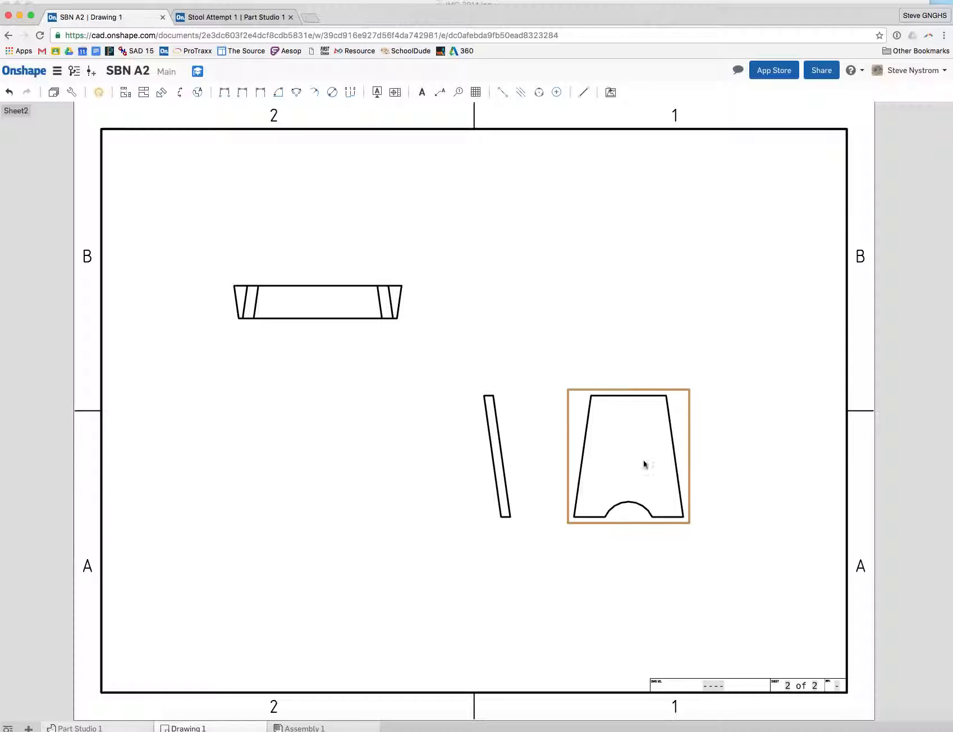
- Scale the Right Leg's front view to 1:2 and move the Back Support view up into the sheet's upper left corner
{"action": "double_click", "coordinate": [505, 475]}
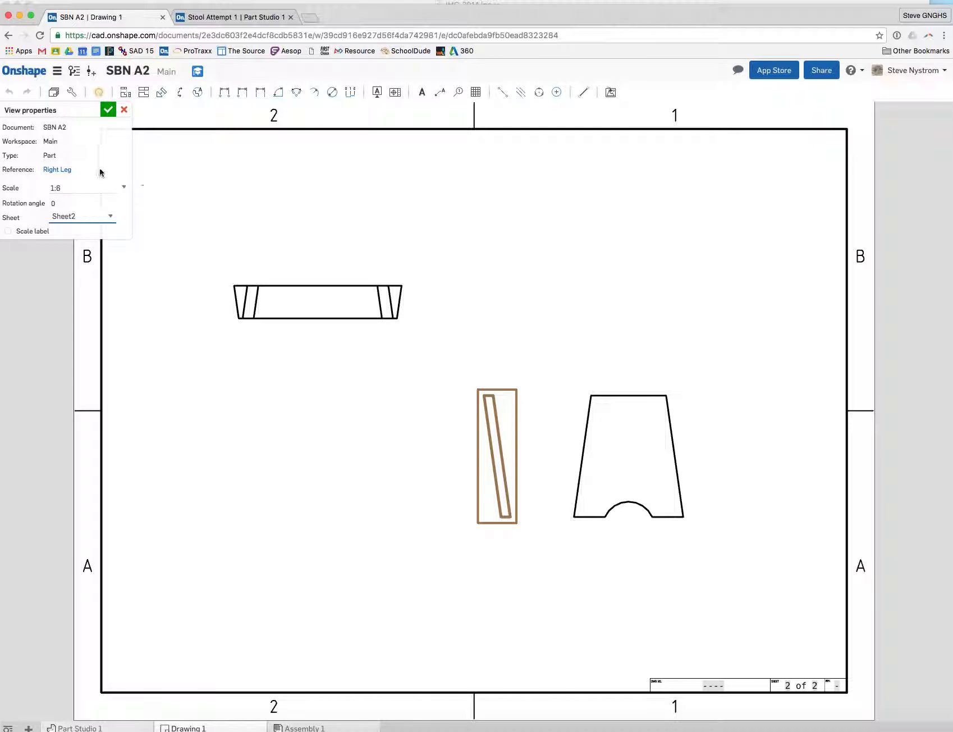
{"action": "left_click", "coordinate": [121, 186]}
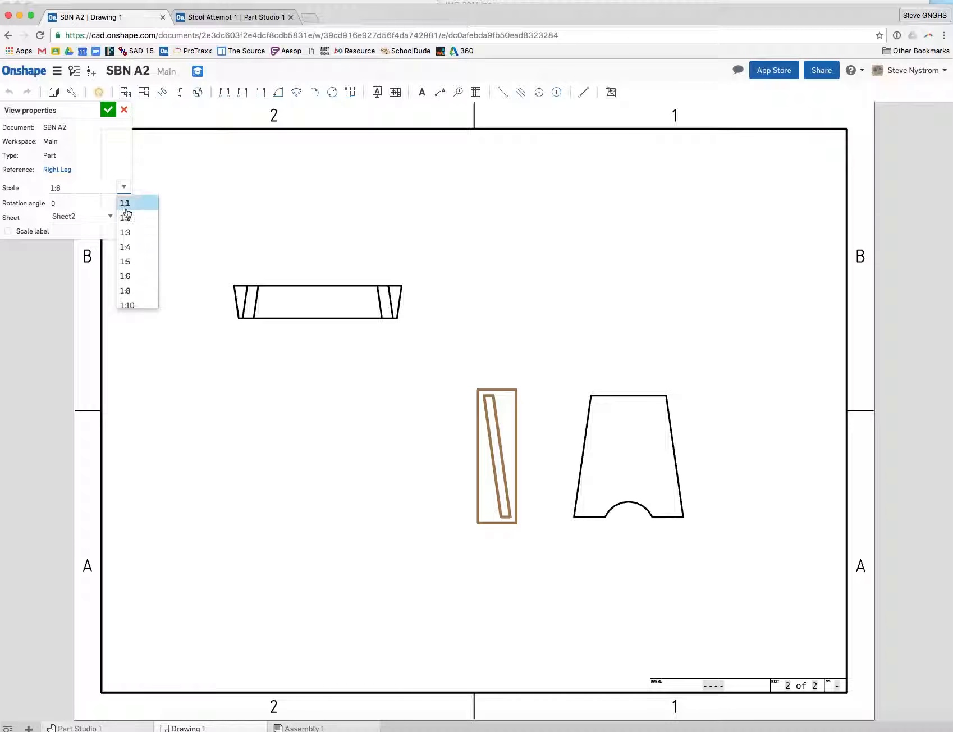
{"action": "left_click", "coordinate": [128, 213]}
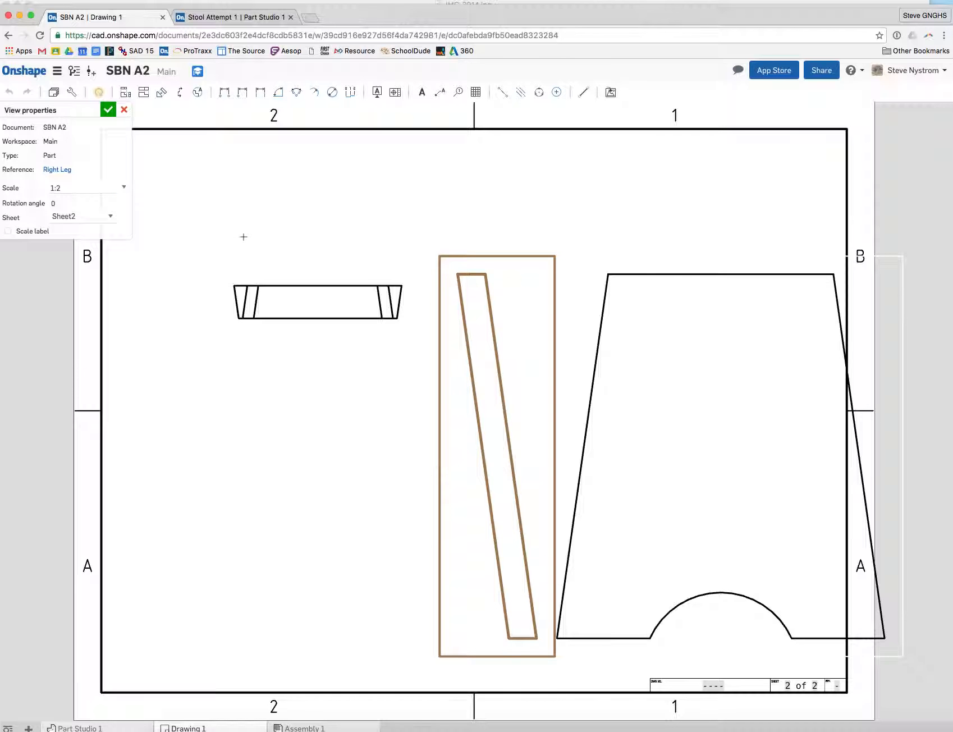
{"action": "left_click", "coordinate": [113, 114]}
{"action": "left_click_drag", "start_coordinate": [288, 318], "coordinate": [220, 193]}
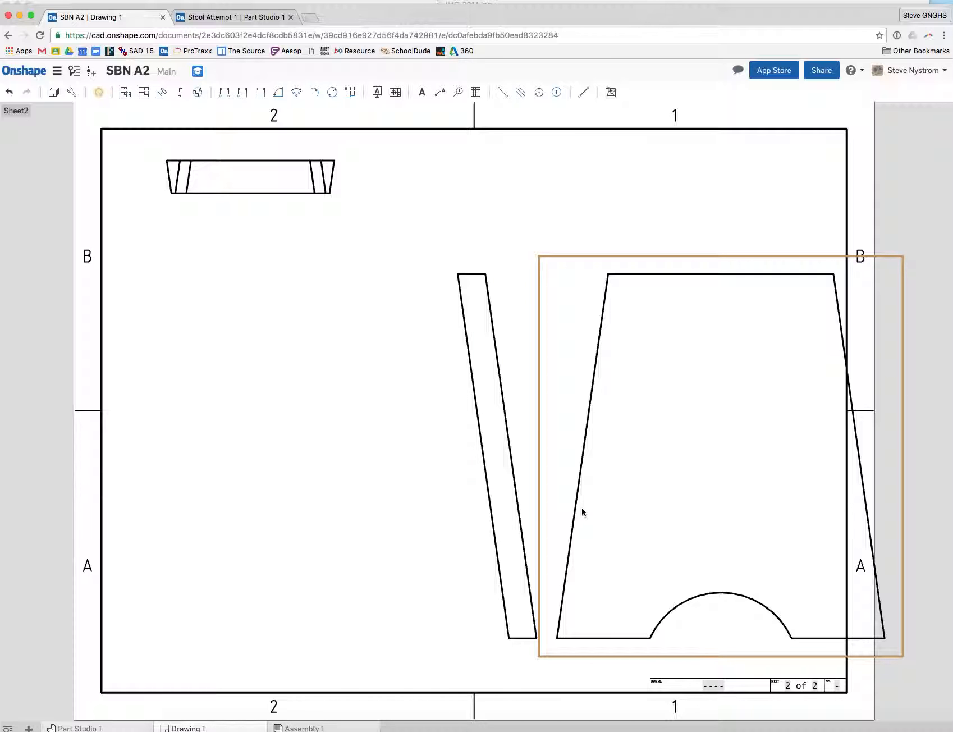
- Replace the Right Leg's projected side view with an auxiliary view taken from the front view's slanted right edge
{"action": "left_click", "coordinate": [606, 507]}
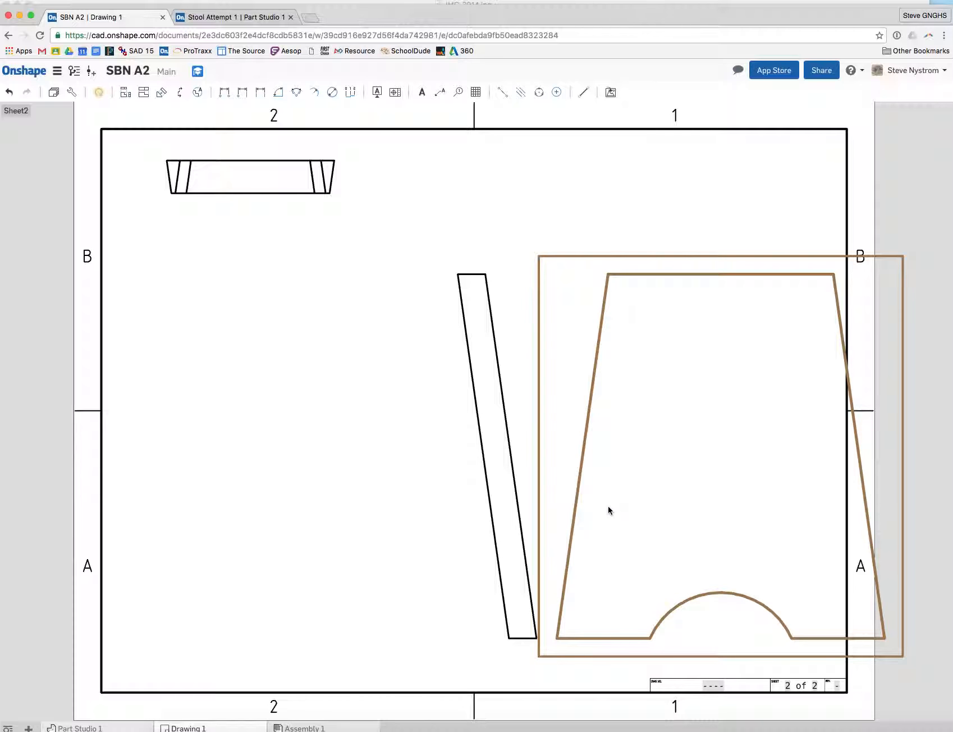
{"action": "key", "text": "Delete"}
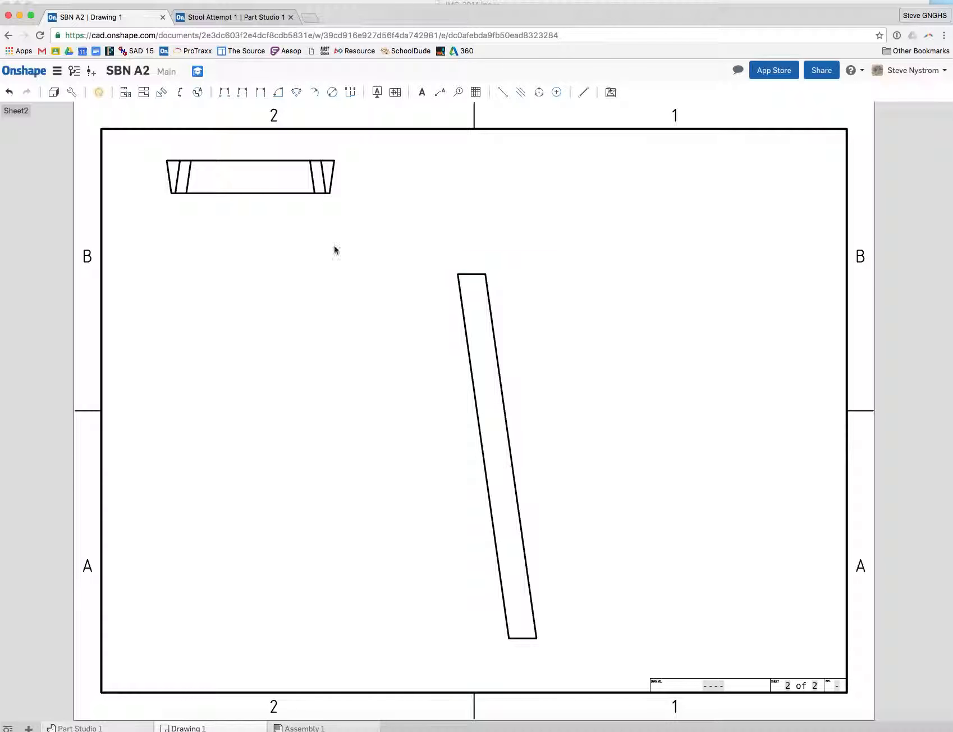
{"action": "left_click", "coordinate": [162, 94]}
{"action": "left_click", "coordinate": [512, 446]}
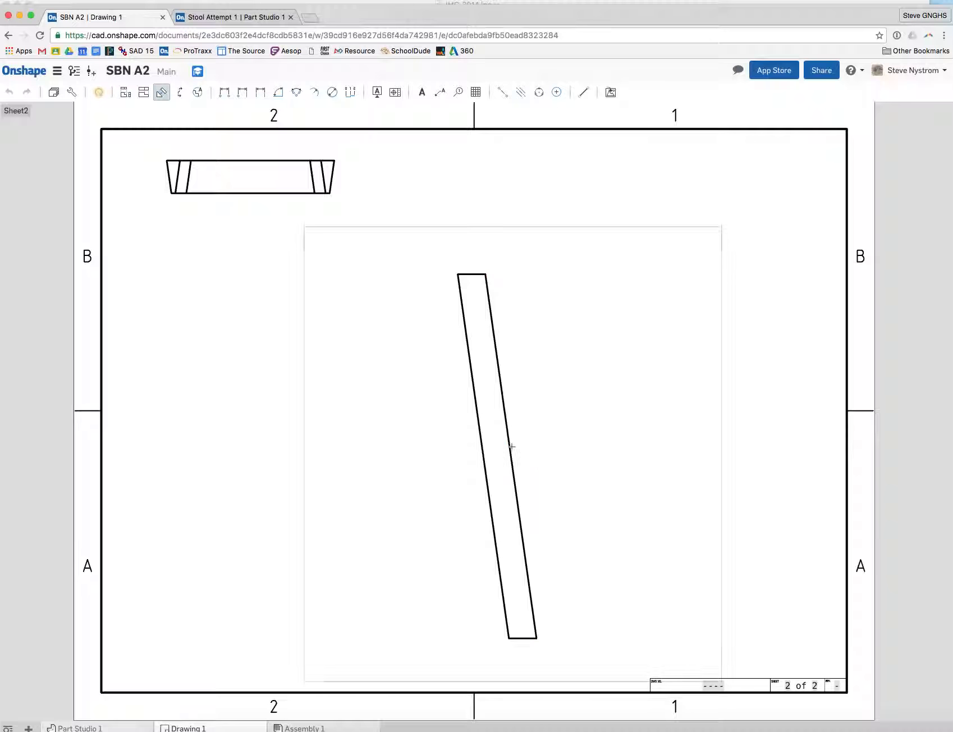
{"action": "left_click", "coordinate": [716, 418]}
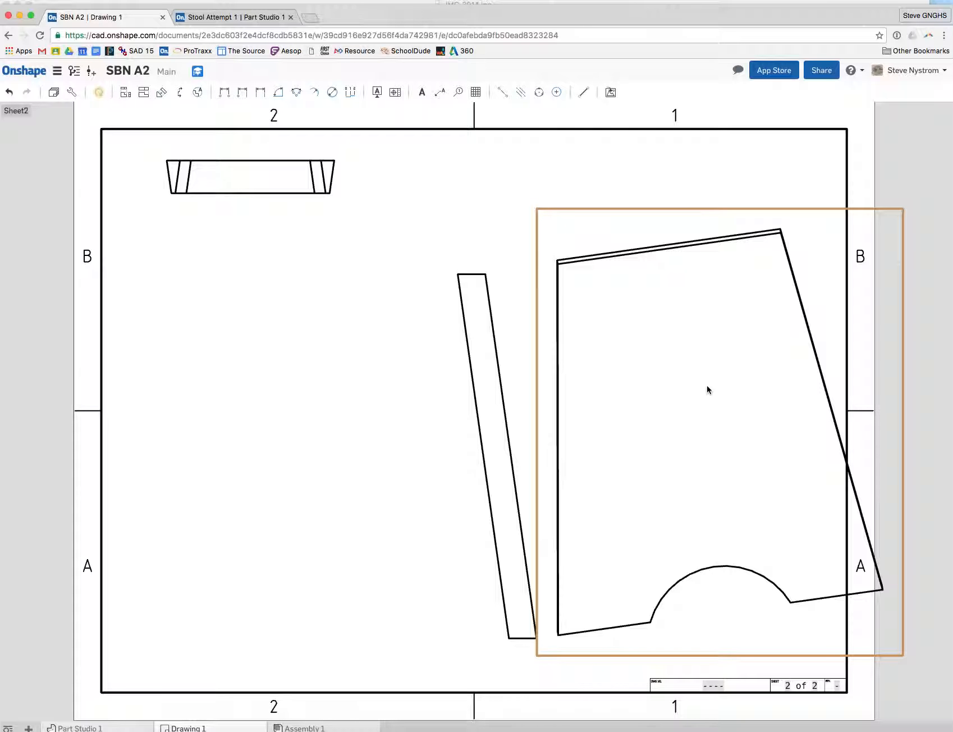
- Dimension the Right Leg's slanted edge length and its longest corner-to-corner distance, placing both dimensions left of the front view
{"action": "left_click", "coordinate": [228, 93]}
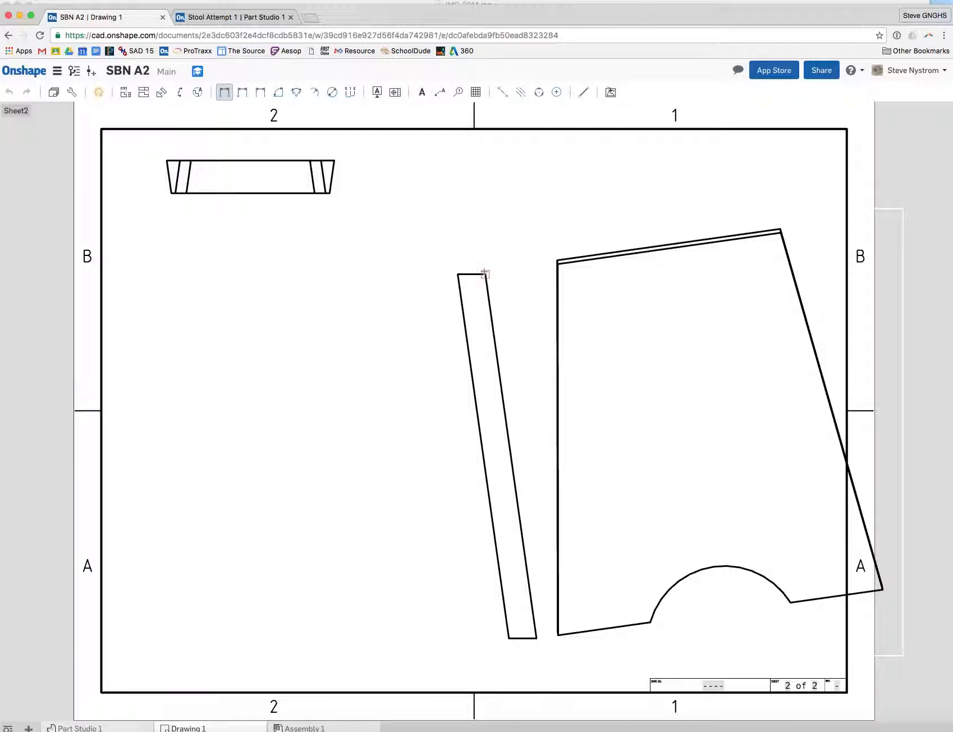
{"action": "left_click", "coordinate": [485, 275]}
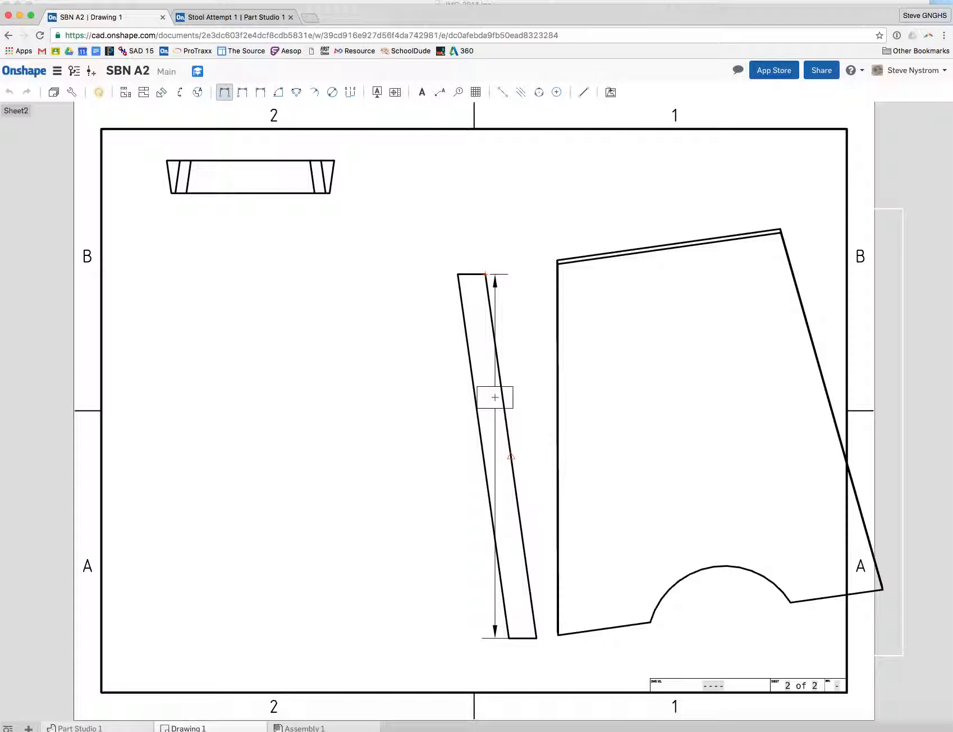
{"action": "left_click", "coordinate": [396, 620]}
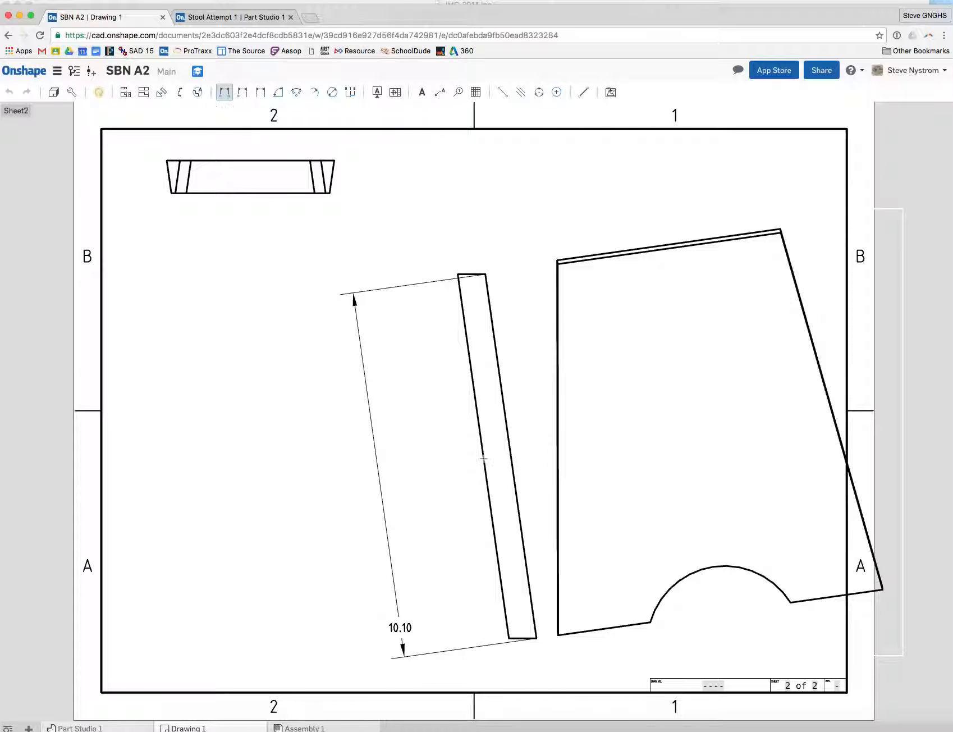
{"action": "left_click", "coordinate": [458, 275]}
{"action": "left_click", "coordinate": [536, 638]}
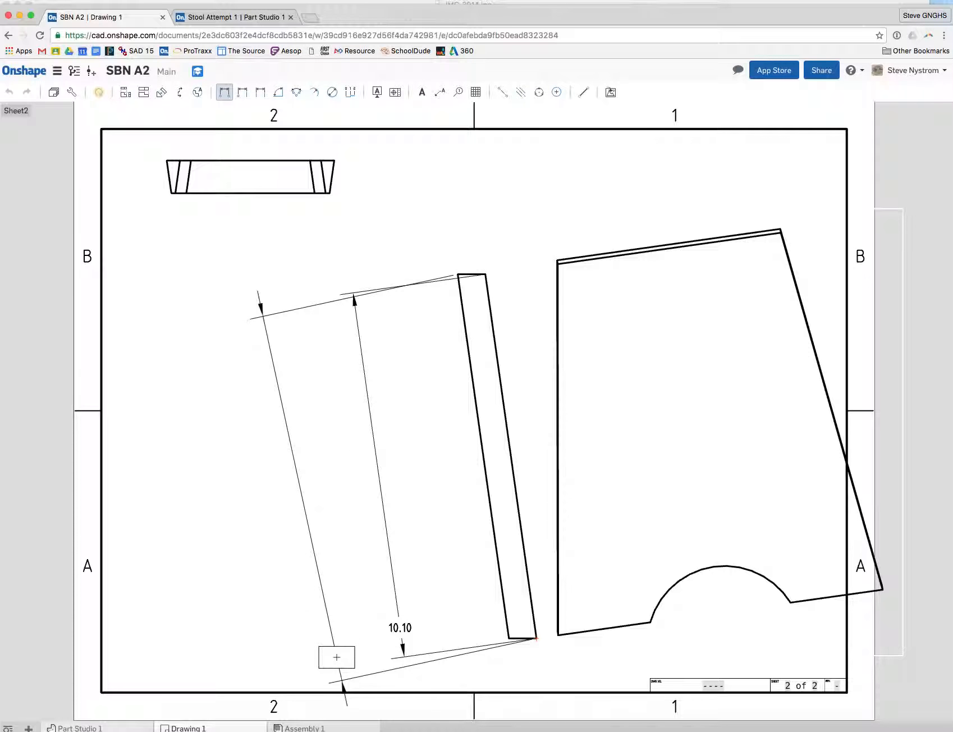
{"action": "left_click", "coordinate": [318, 559]}
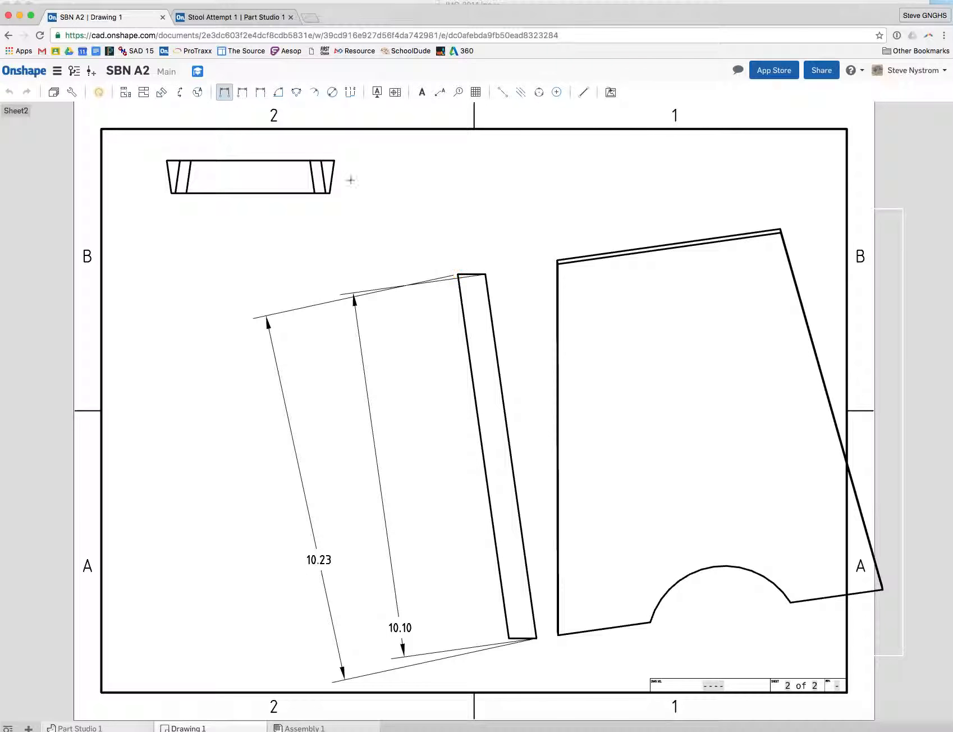
- Add a line-to-line dimension between the upper and lower edges of the auxiliary view, placed to its left
{"action": "left_click", "coordinate": [260, 92]}
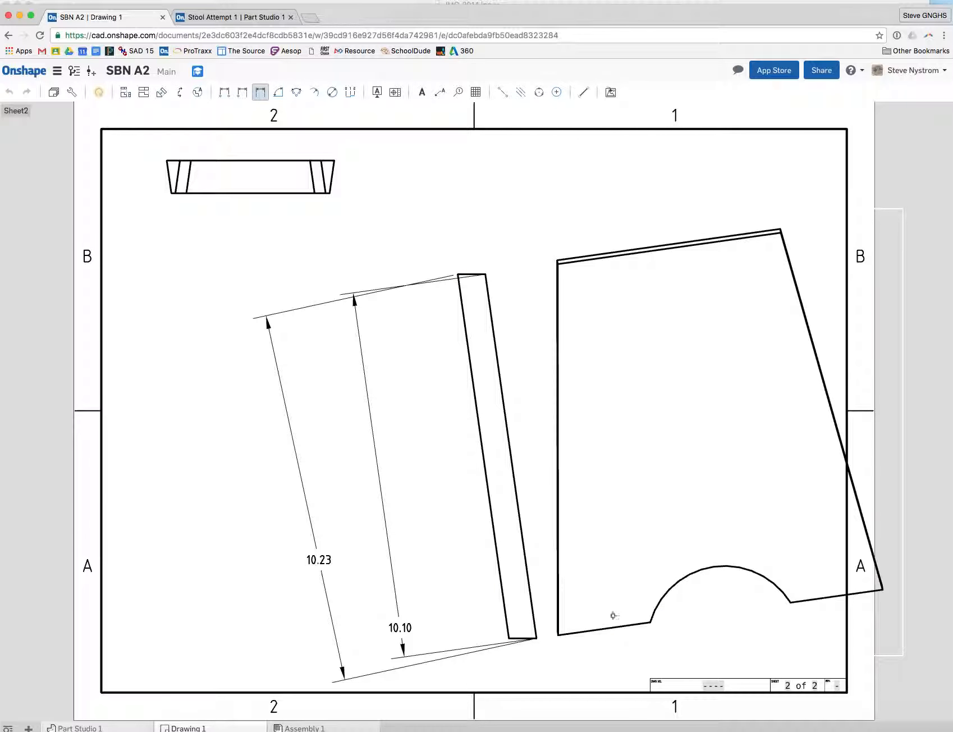
{"action": "left_click", "coordinate": [575, 258]}
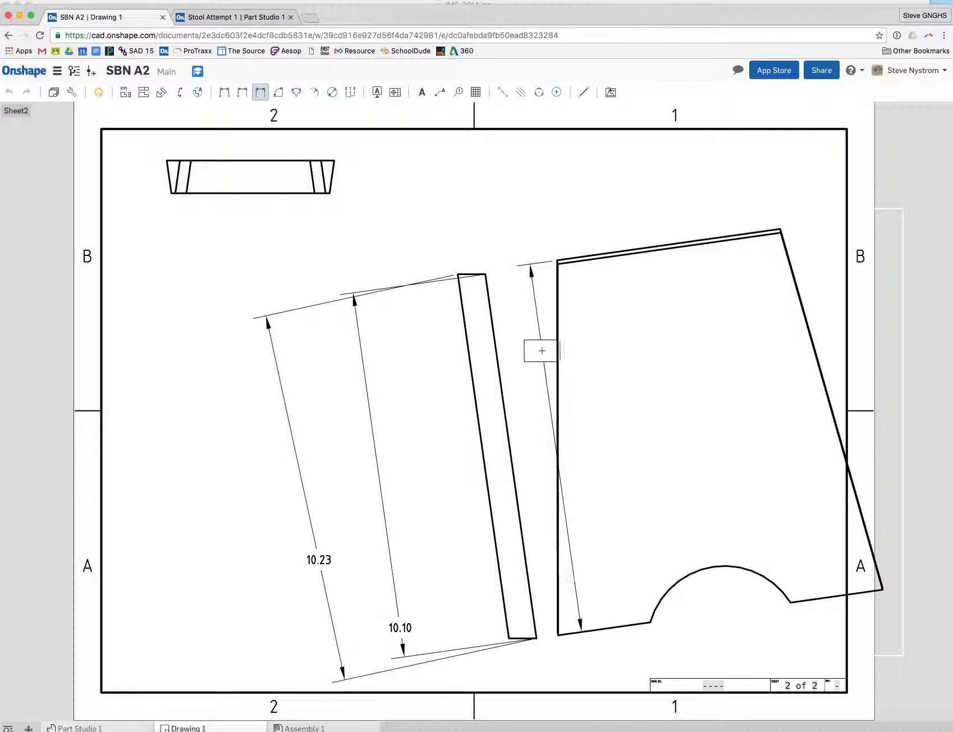
{"action": "left_click", "coordinate": [531, 360]}
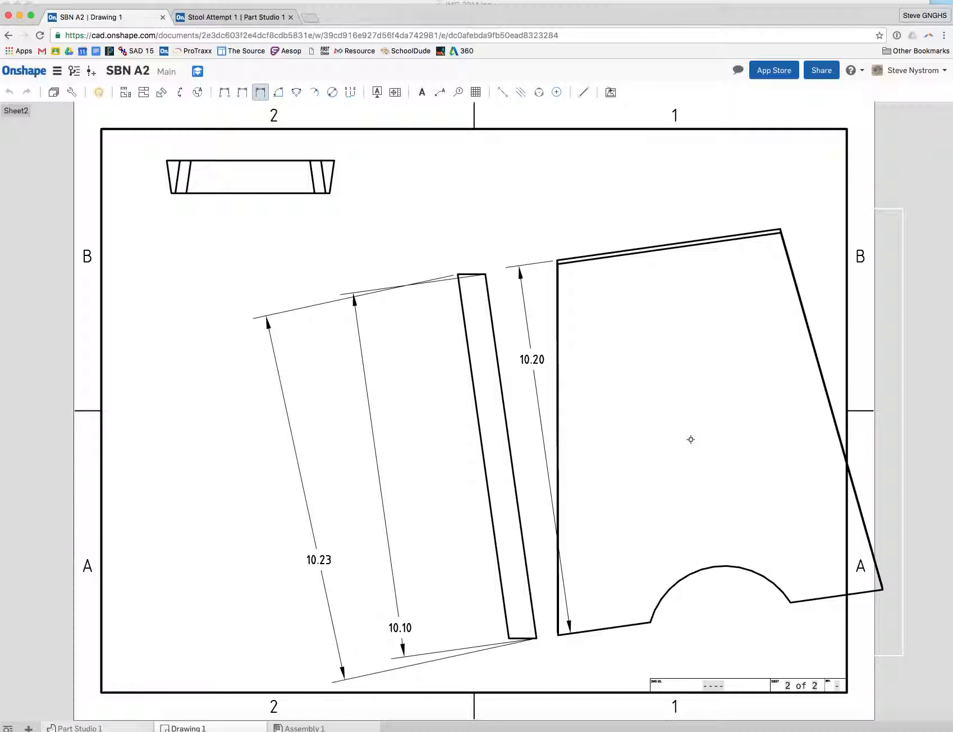
{"action": "key", "text": "Escape"}
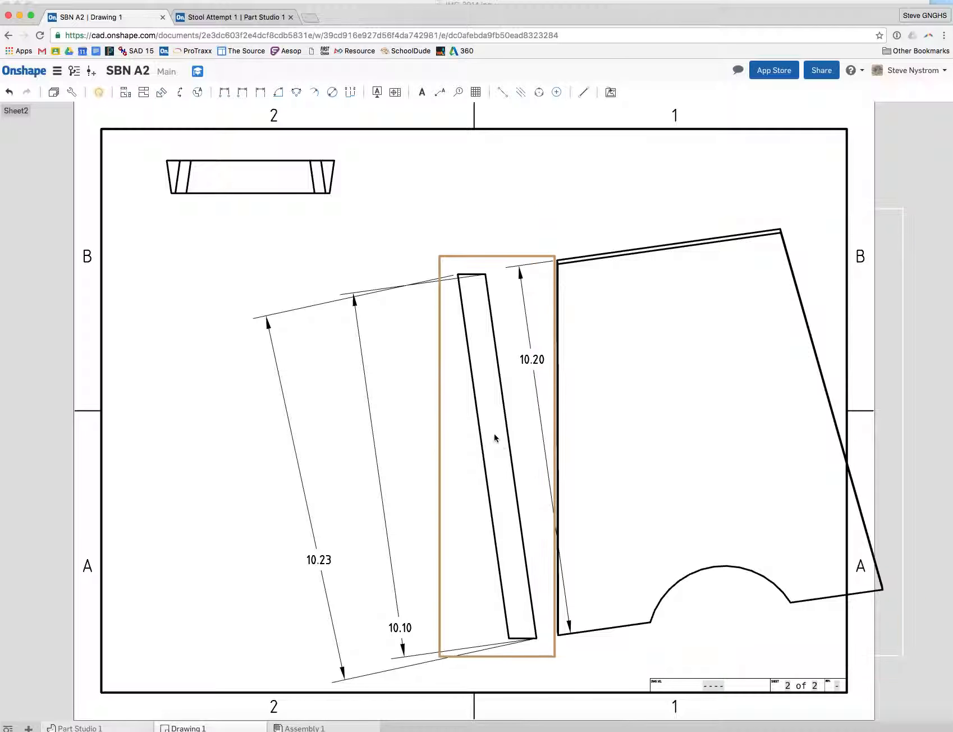
- Shift both Right Leg views left so the auxiliary view fits the sheet border, and suppress its alignment and scale with the parent
{"action": "left_click_drag", "start_coordinate": [453, 442], "coordinate": [395, 456]}
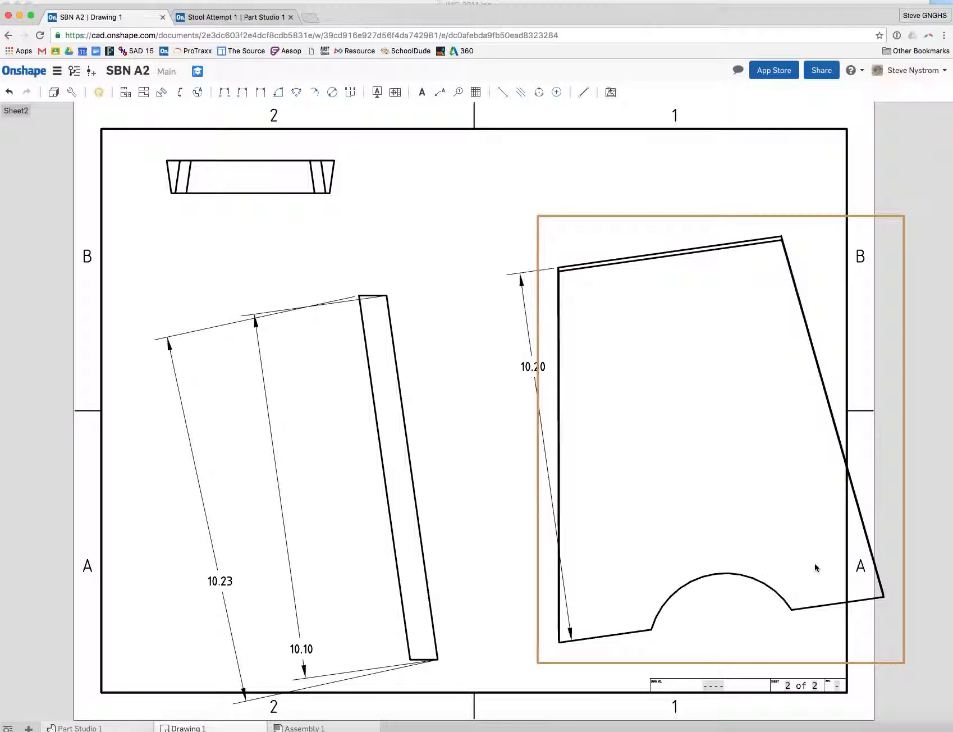
{"action": "left_click_drag", "start_coordinate": [764, 502], "coordinate": [683, 500]}
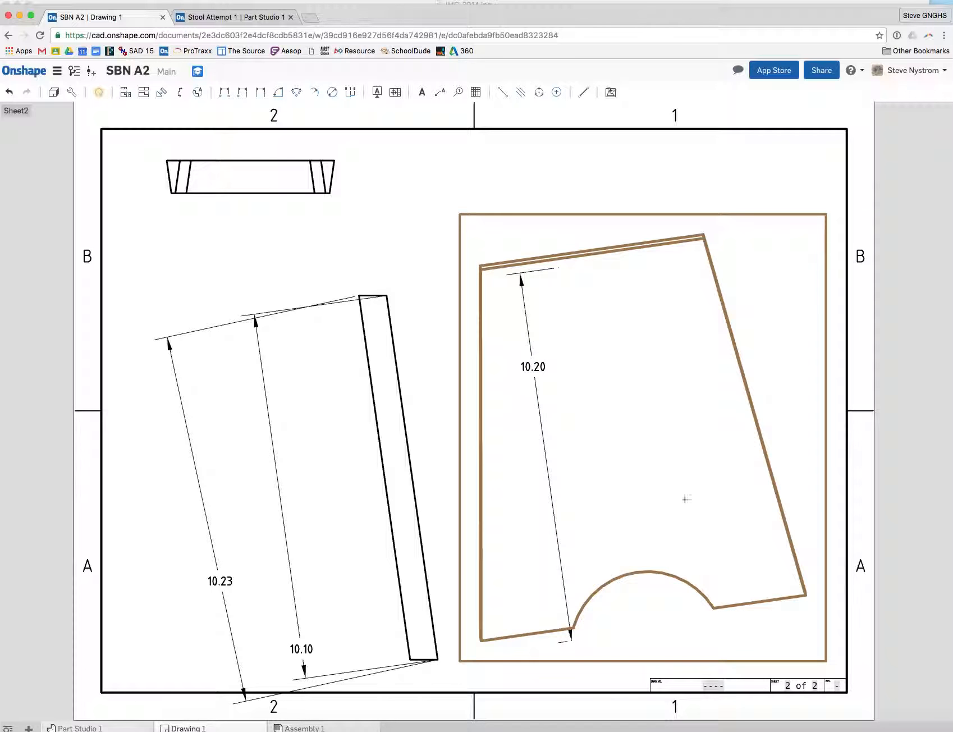
{"action": "right_click", "coordinate": [622, 481]}
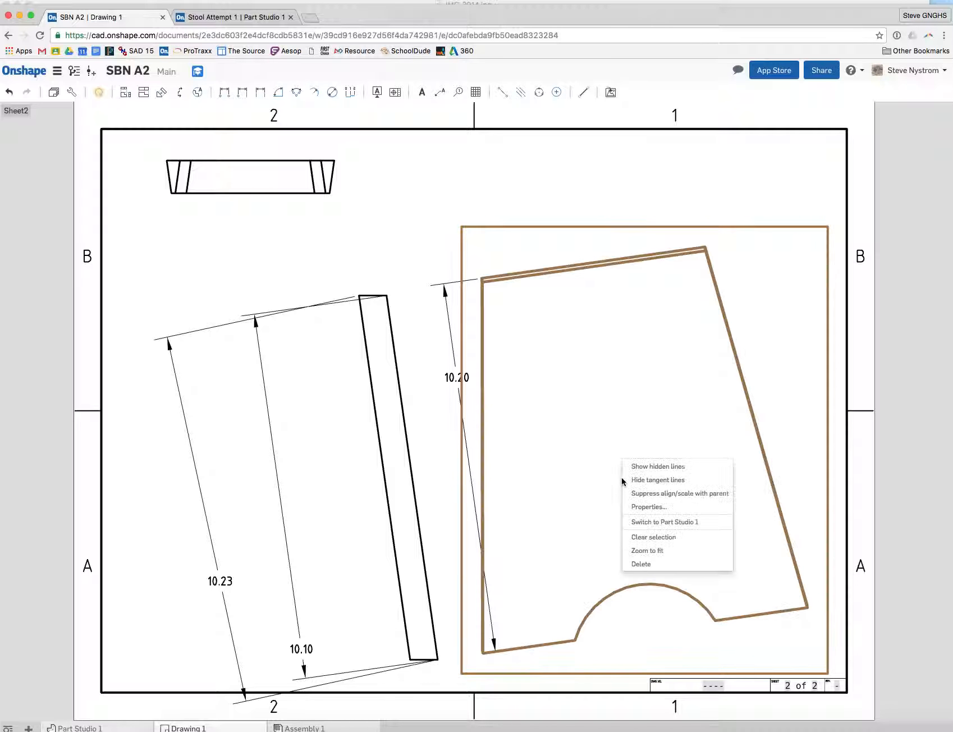
{"action": "double_click", "coordinate": [775, 336]}
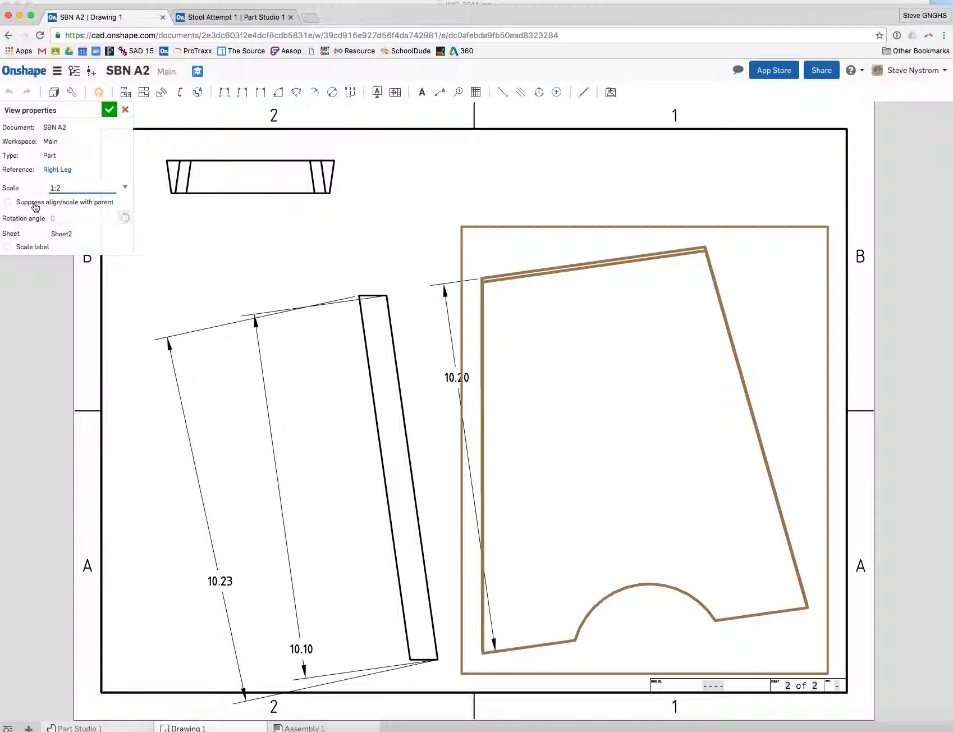
{"action": "left_click", "coordinate": [8, 202]}
{"action": "left_click", "coordinate": [109, 110]}
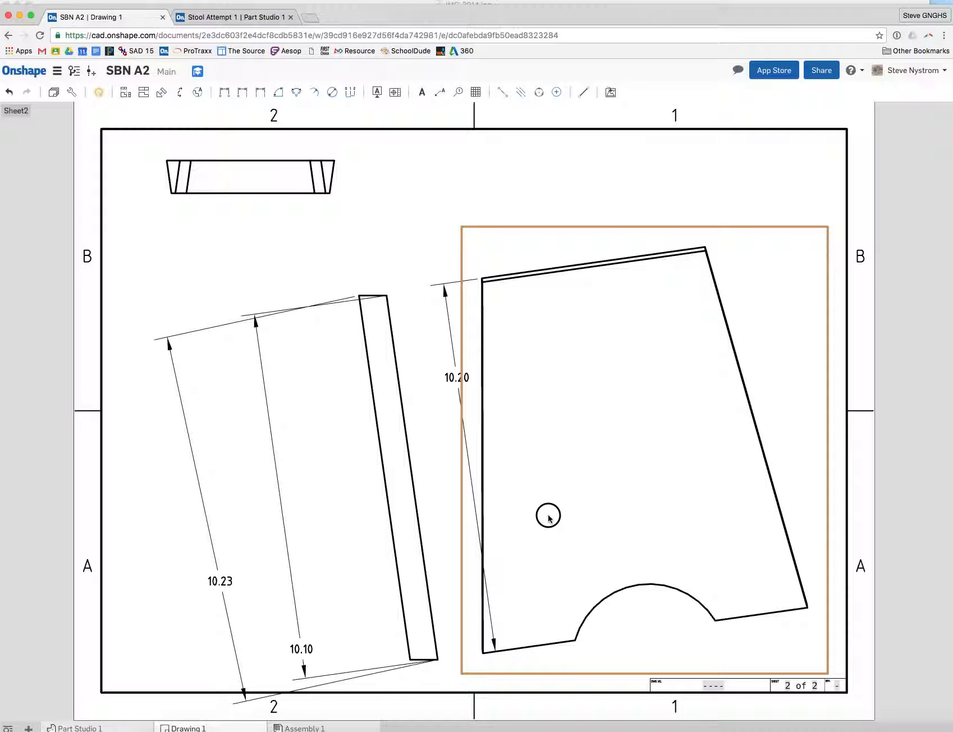
- Reposition the auxiliary view slightly down and right, raise the leg's front view, and lower the Back Support view slightly
{"action": "mouse_move", "coordinate": [547, 523]}
{"action": "left_mouse_down"}
{"action": "mouse_move", "coordinate": [566, 447]}
{"action": "mouse_move", "coordinate": [562, 459]}
{"action": "left_mouse_up"}
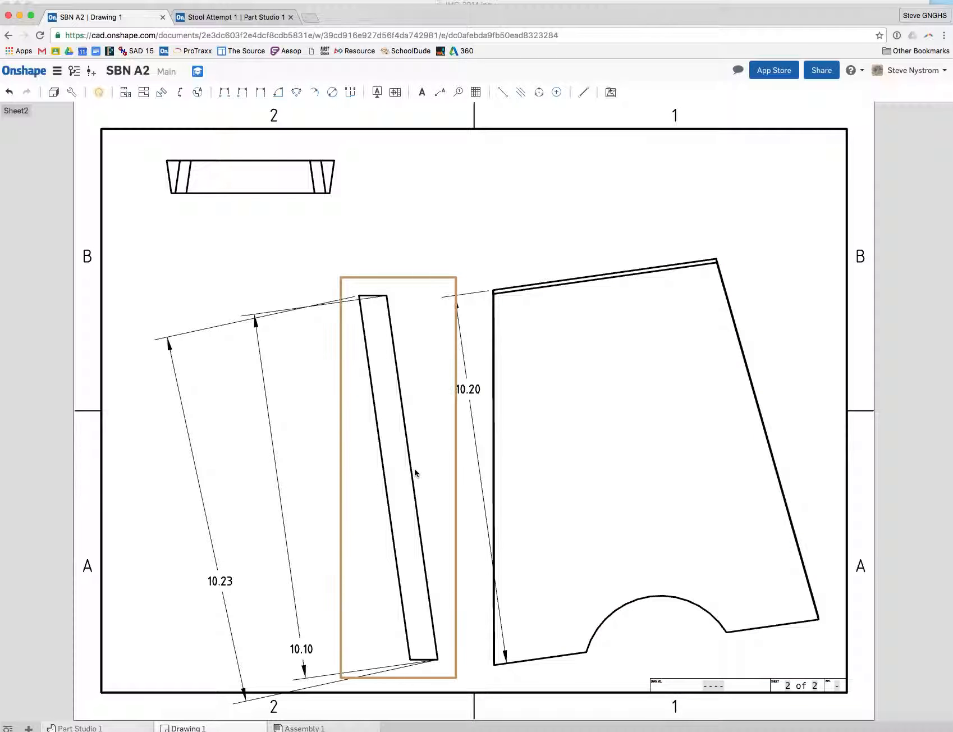
{"action": "left_click_drag", "start_coordinate": [427, 473], "coordinate": [432, 419]}
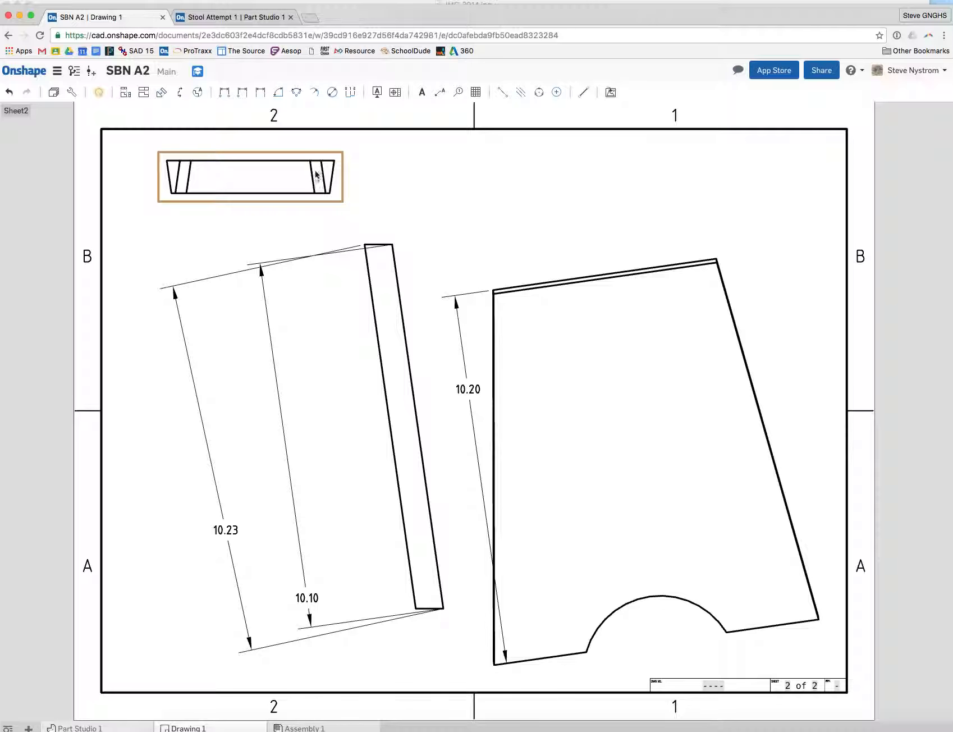
{"action": "left_click_drag", "start_coordinate": [277, 191], "coordinate": [277, 222]}
- Project a top view of the Back Support and place it directly above the front view
{"action": "scroll", "coordinate": [210, 171], "scroll_direction": "up", "scroll_amount": 5}
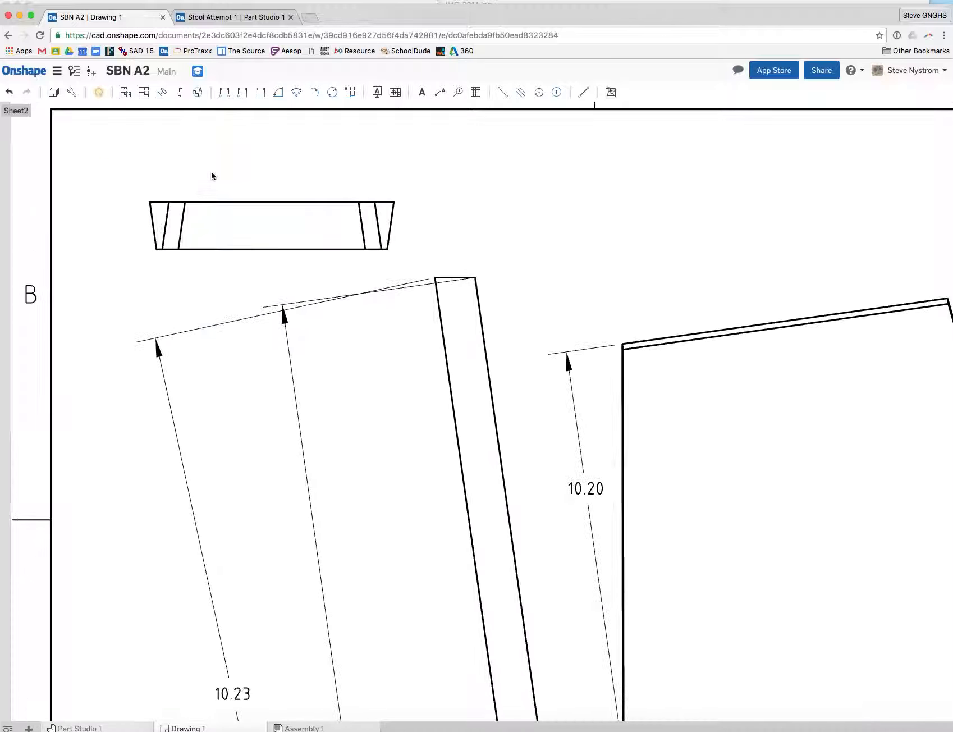
{"action": "left_click", "coordinate": [143, 92]}
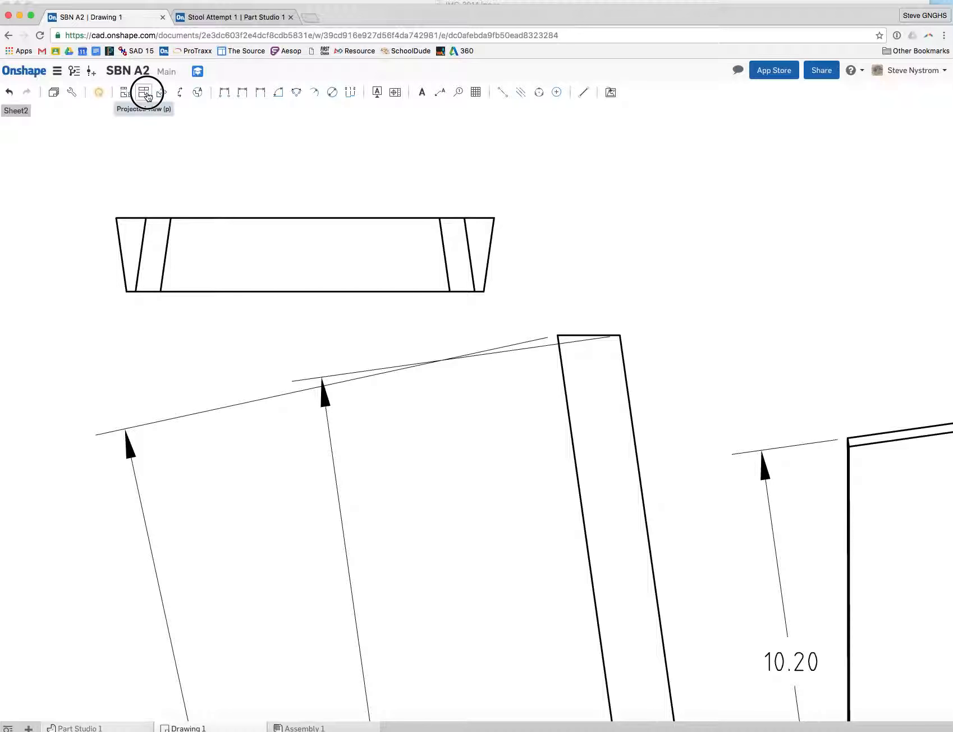
{"action": "left_click", "coordinate": [240, 219]}
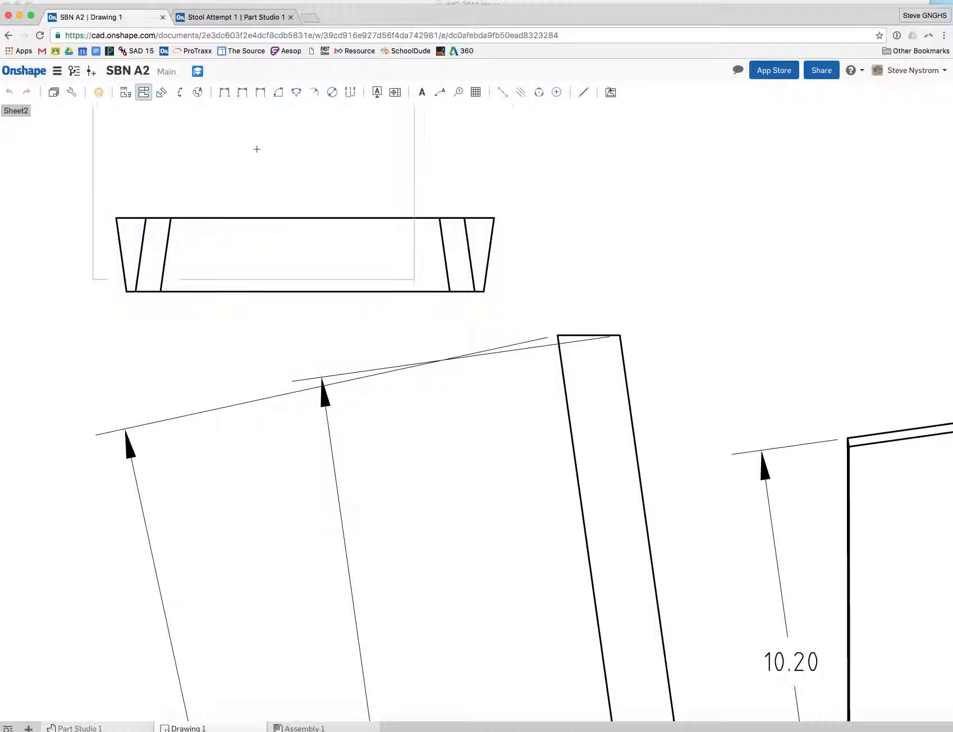
{"action": "left_click", "coordinate": [341, 154]}
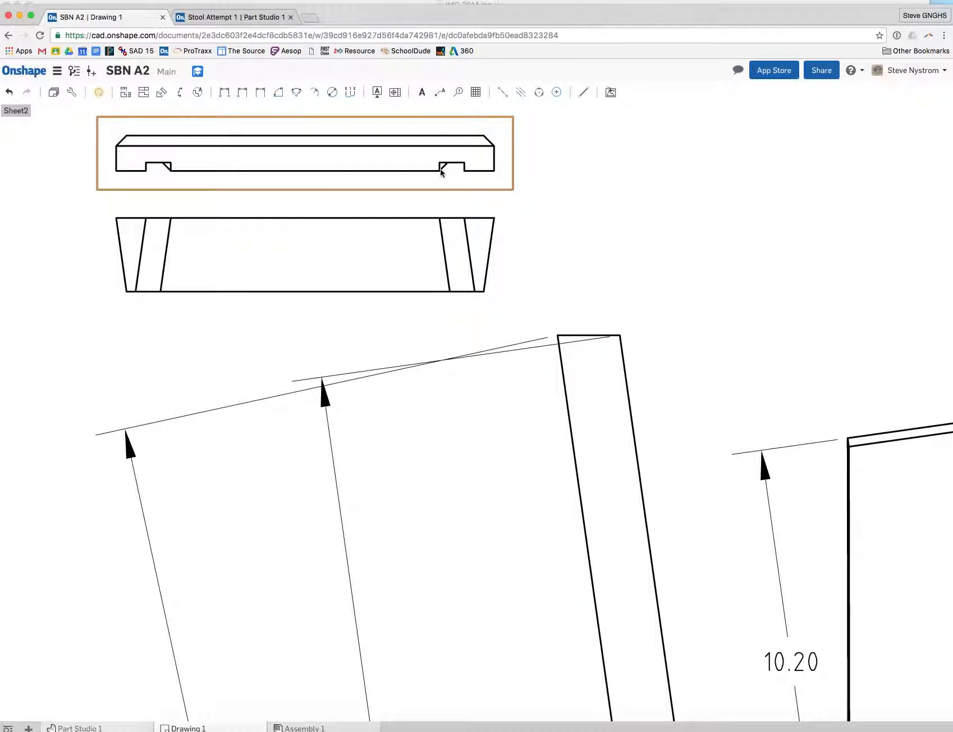
{"action": "left_click", "coordinate": [562, 183]}
- Dimension the depth of the right notch in the Back Support's top view, placing the dimension to the right
{"action": "left_click", "coordinate": [261, 93]}
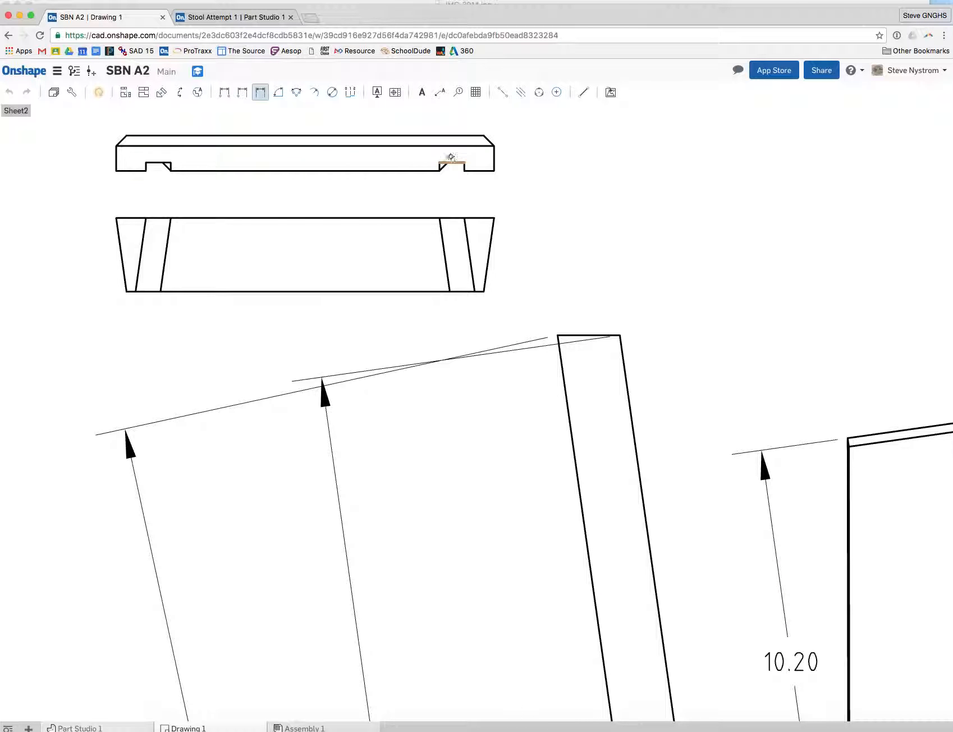
{"action": "left_click", "coordinate": [454, 162]}
{"action": "left_click", "coordinate": [476, 171]}
{"action": "left_click", "coordinate": [560, 201]}
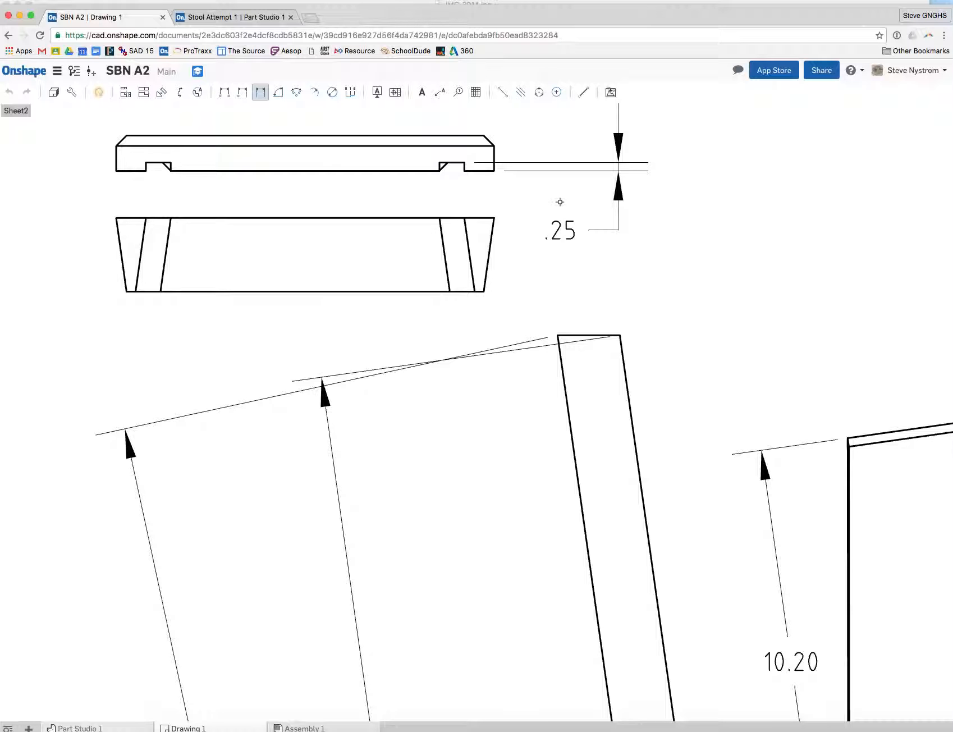
- Attach a leader note reading 0.25" DEEP DADO to the right notch in the Back Support's top view
{"action": "left_click", "coordinate": [439, 93]}
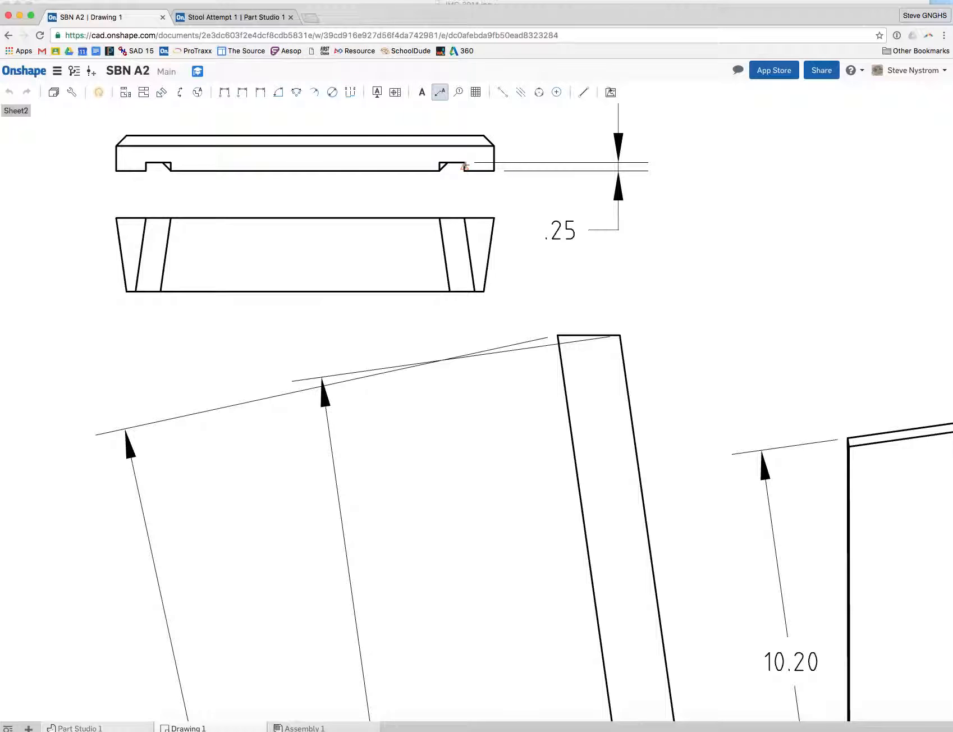
{"action": "left_click", "coordinate": [464, 163]}
{"action": "left_click", "coordinate": [556, 130]}
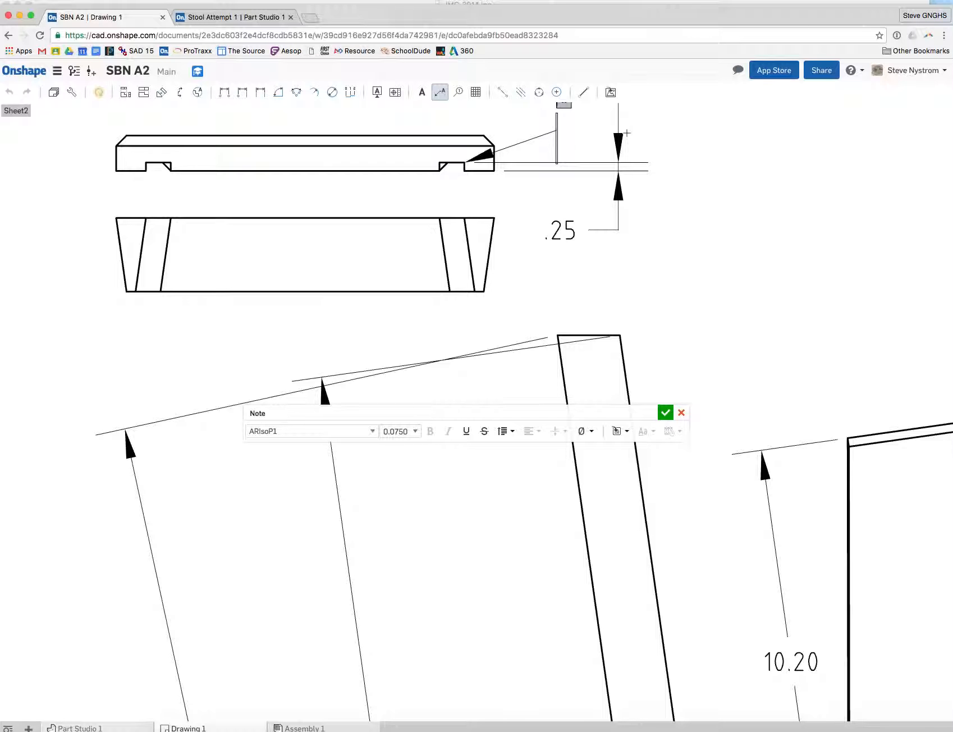
{"action": "type", "text": "0.25\" DE"}
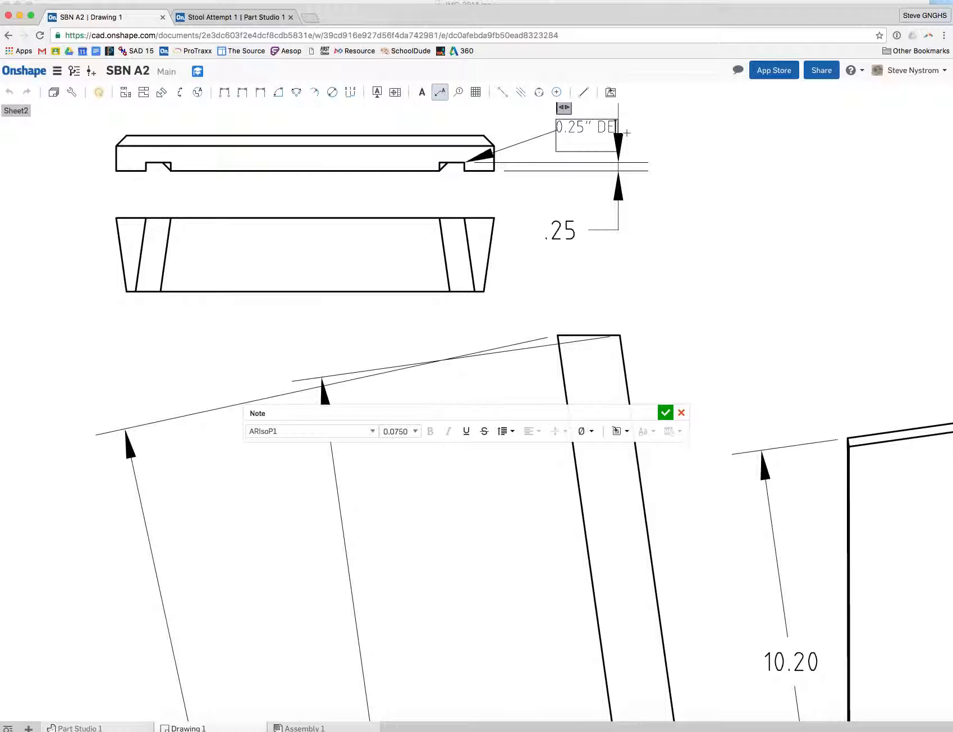
{"action": "type", "text": "EP DADO"}
{"action": "left_click", "coordinate": [722, 221]}
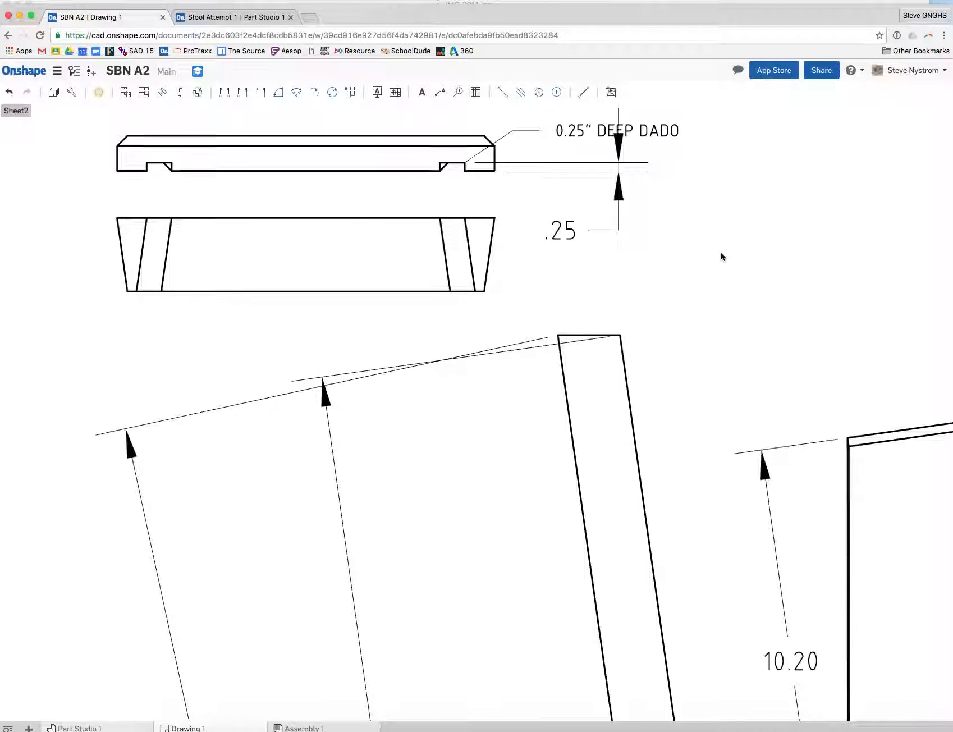
- Review the full layout of Sheet2, then switch to Sheet1 with the dimensioned stool views
{"action": "scroll", "coordinate": [722, 257], "scroll_direction": "down", "scroll_amount": 5}
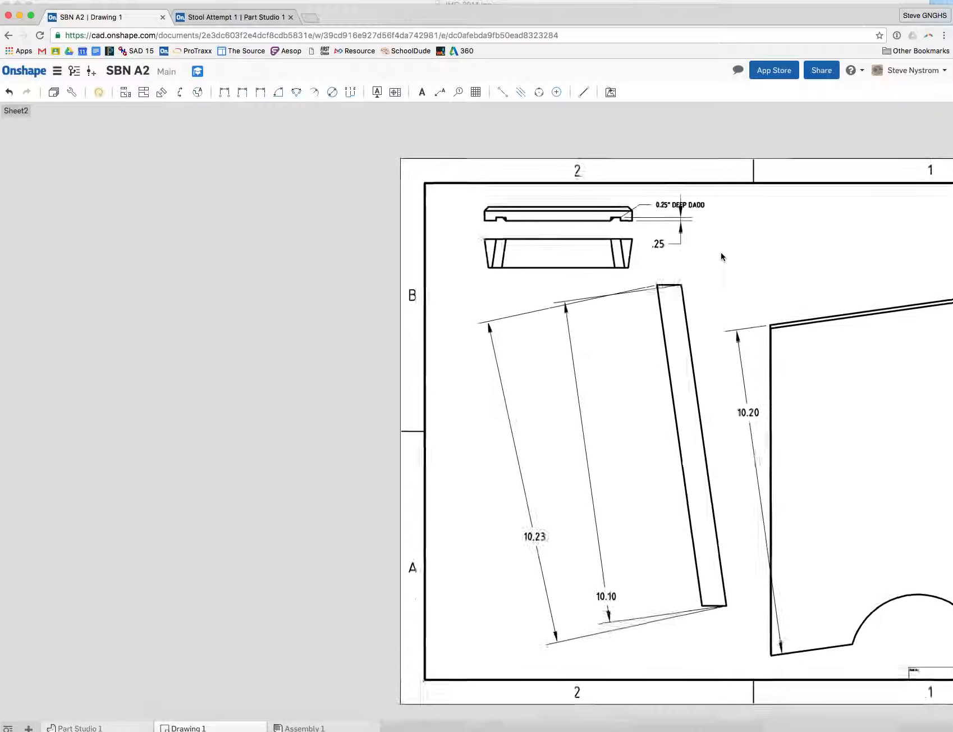
{"action": "scroll", "coordinate": [721, 256], "scroll_direction": "down", "scroll_amount": 3}
{"action": "scroll", "coordinate": [717, 339], "scroll_direction": "up", "scroll_amount": 1}
{"action": "right_click_drag", "start_coordinate": [717, 340], "coordinate": [509, 331]}
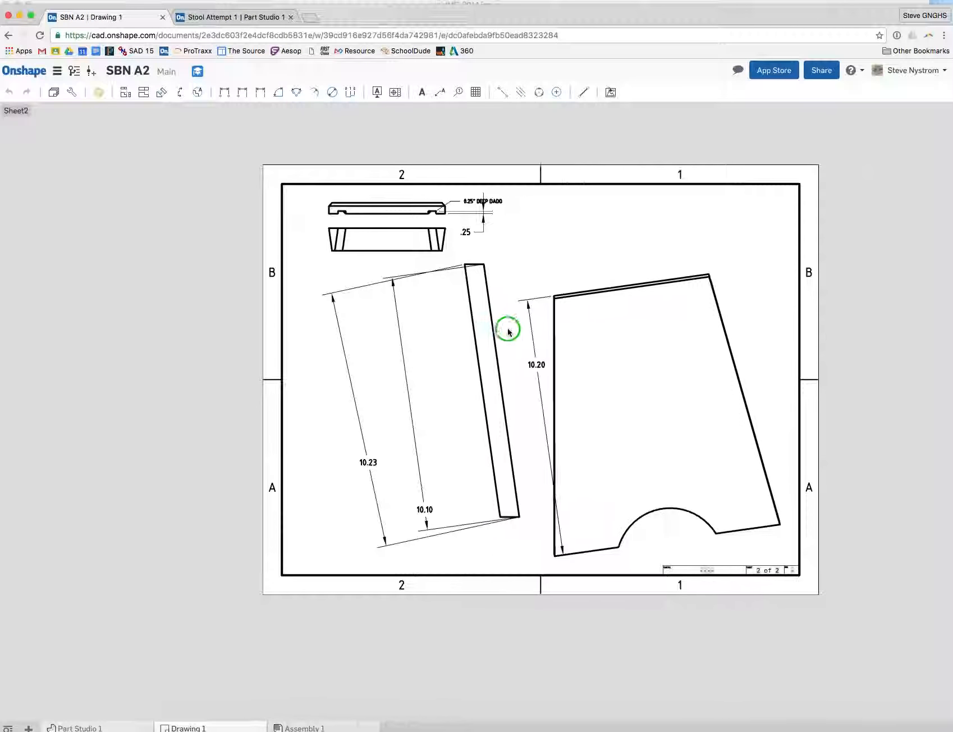
{"action": "scroll", "coordinate": [509, 332], "scroll_direction": "up", "scroll_amount": 1}
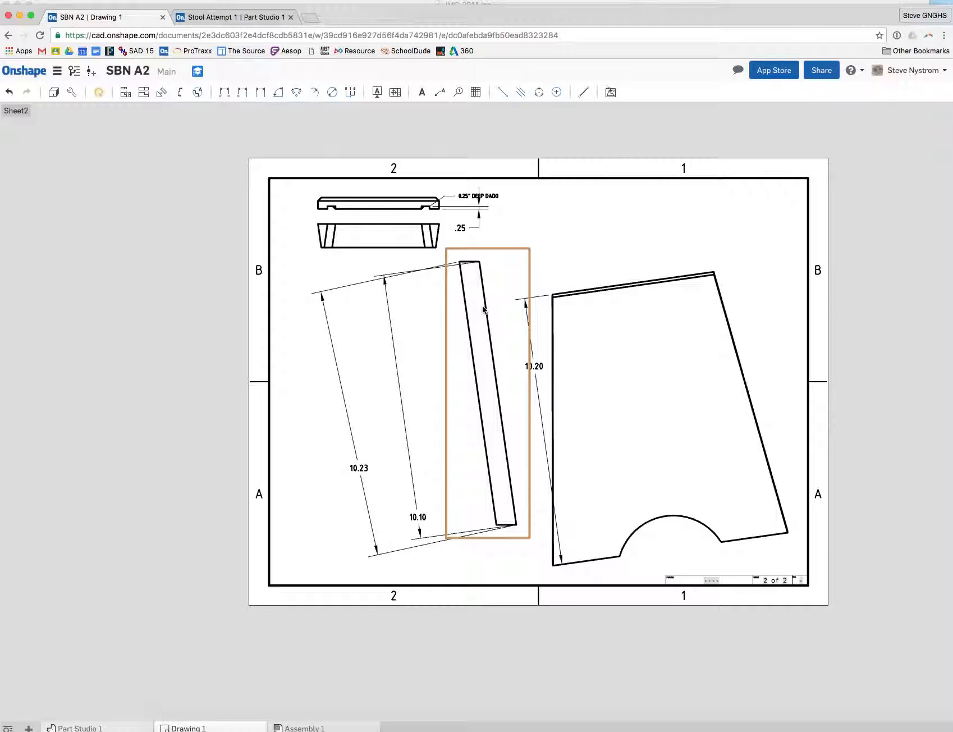
{"action": "left_click", "coordinate": [53, 93]}
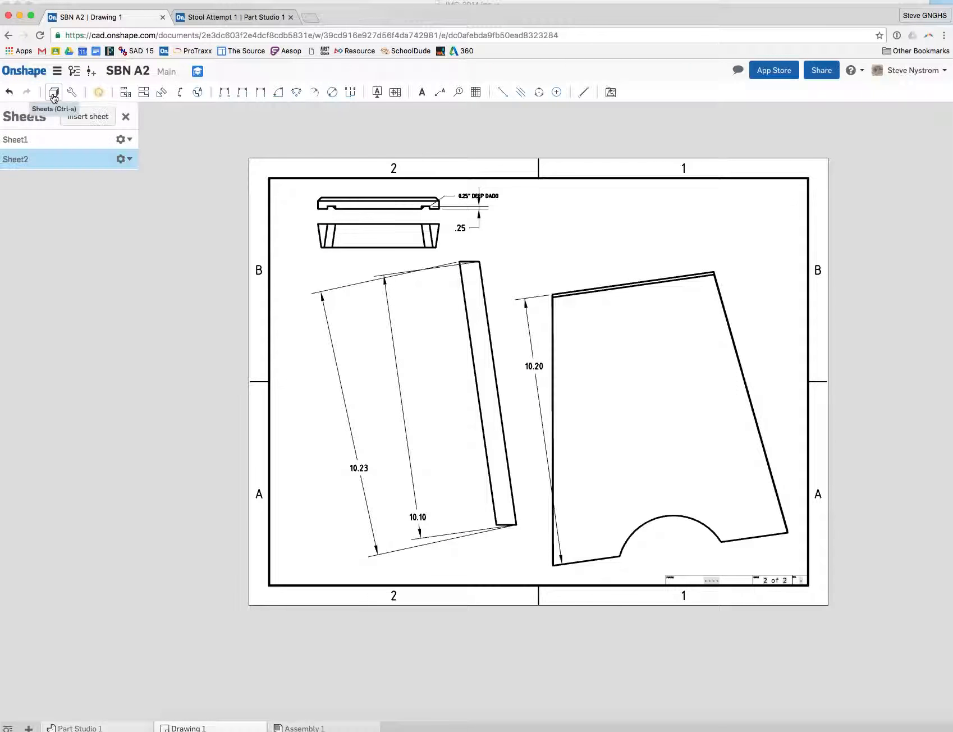
{"action": "left_click", "coordinate": [40, 140]}
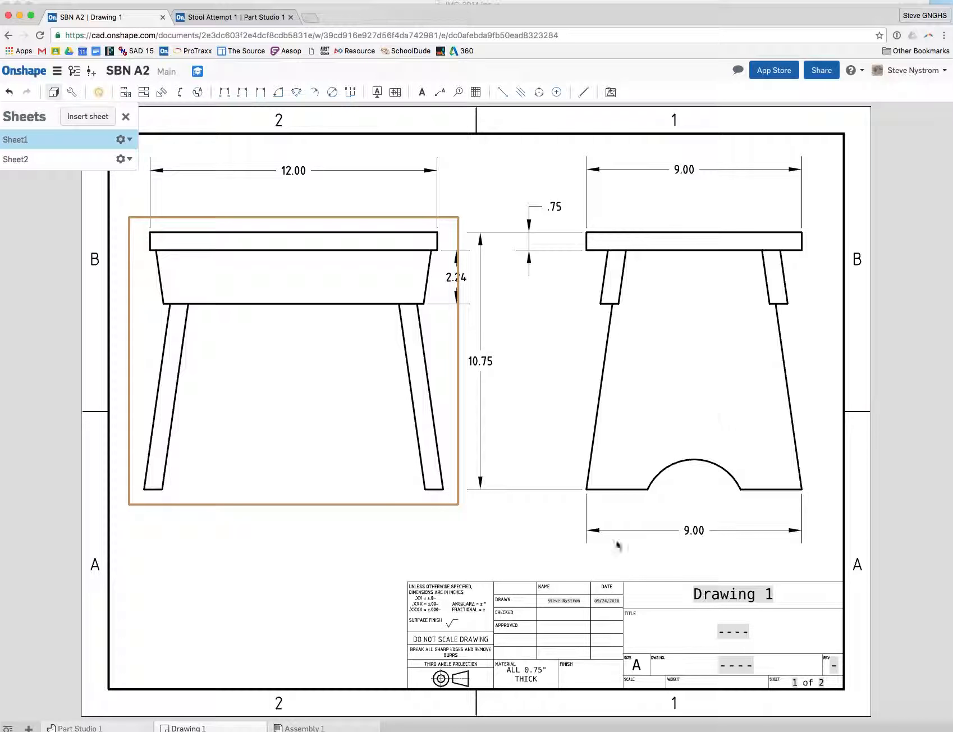